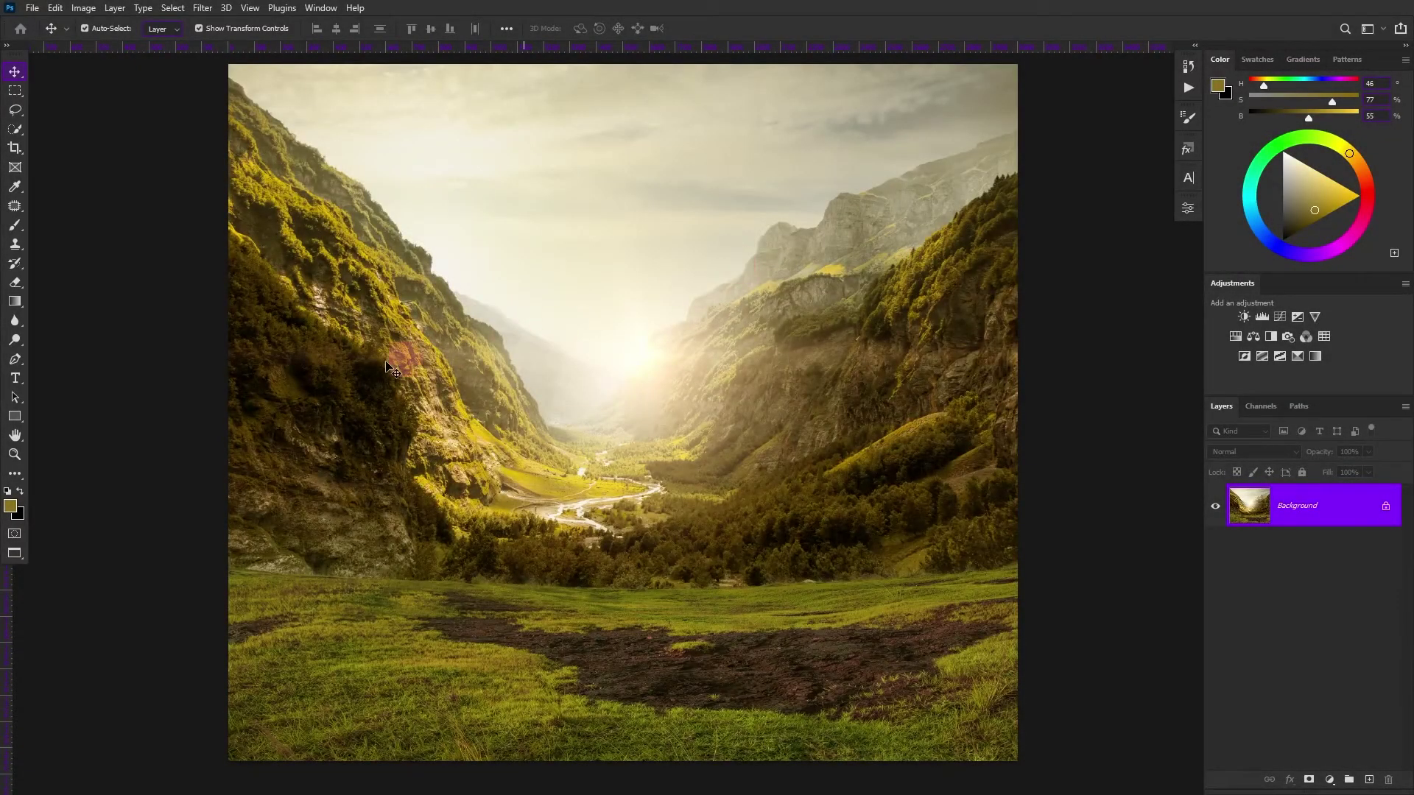
# Step: Add white italic 'LIGHT' text over the valley and shift it down and left
pyautogui.click(15, 378)
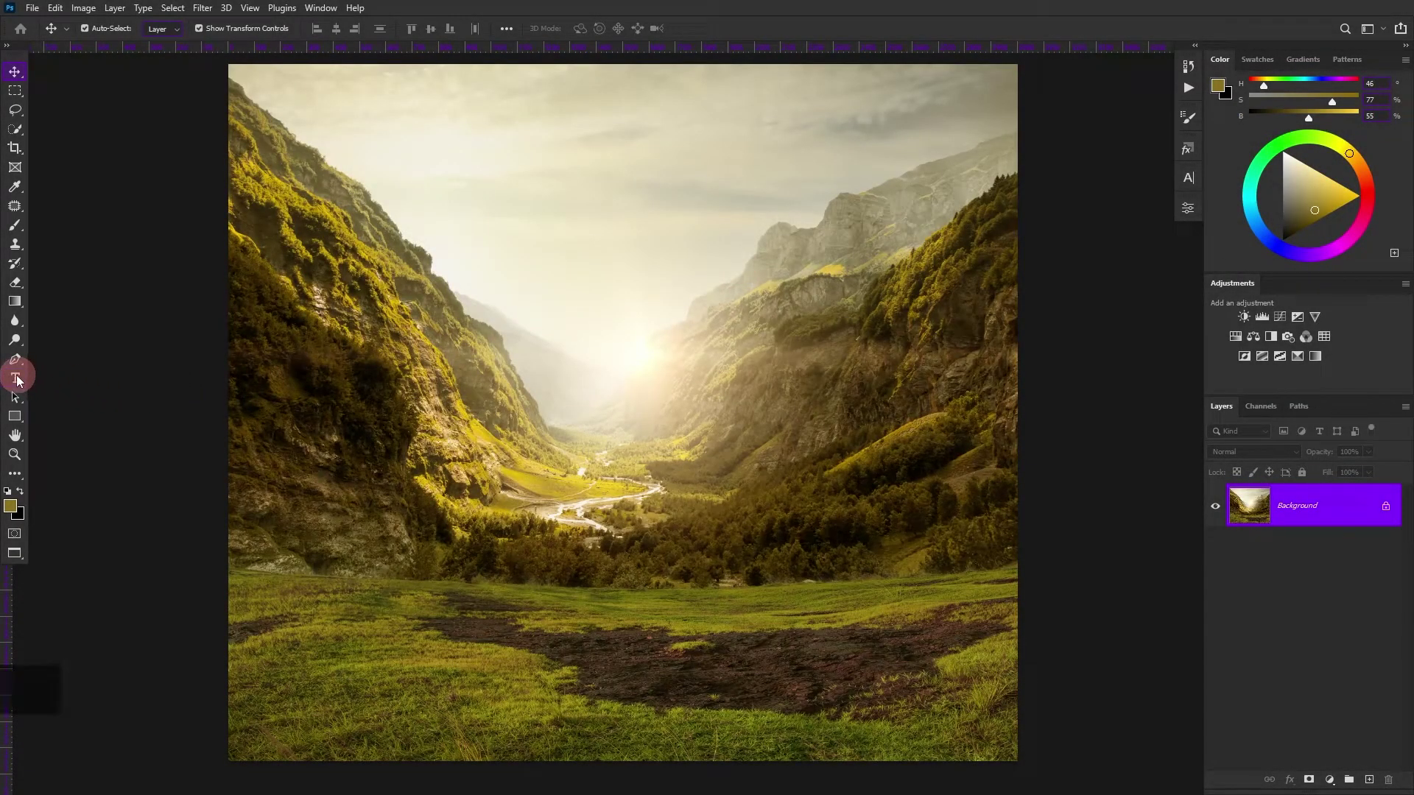
pyautogui.click(330, 548)
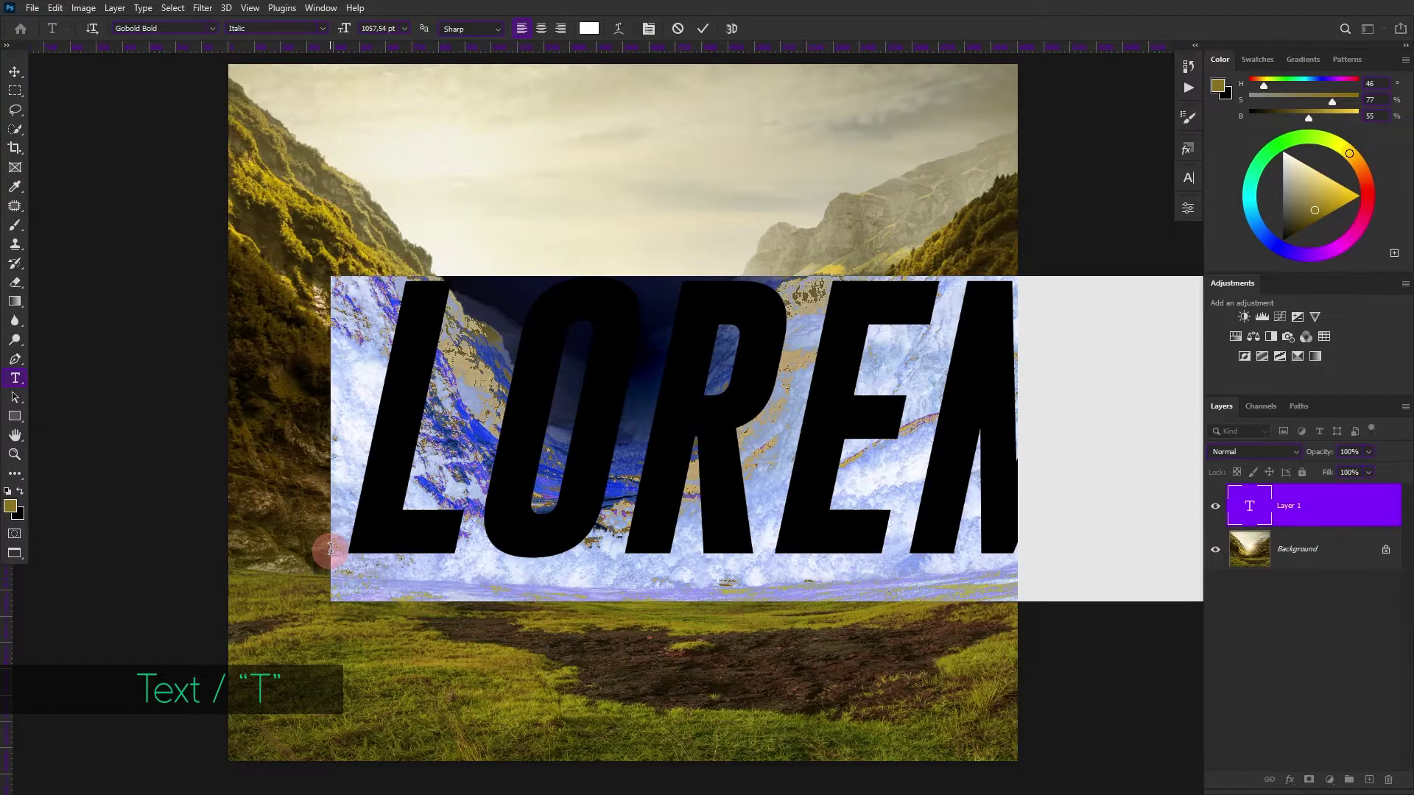
pyautogui.write('LIGHT')
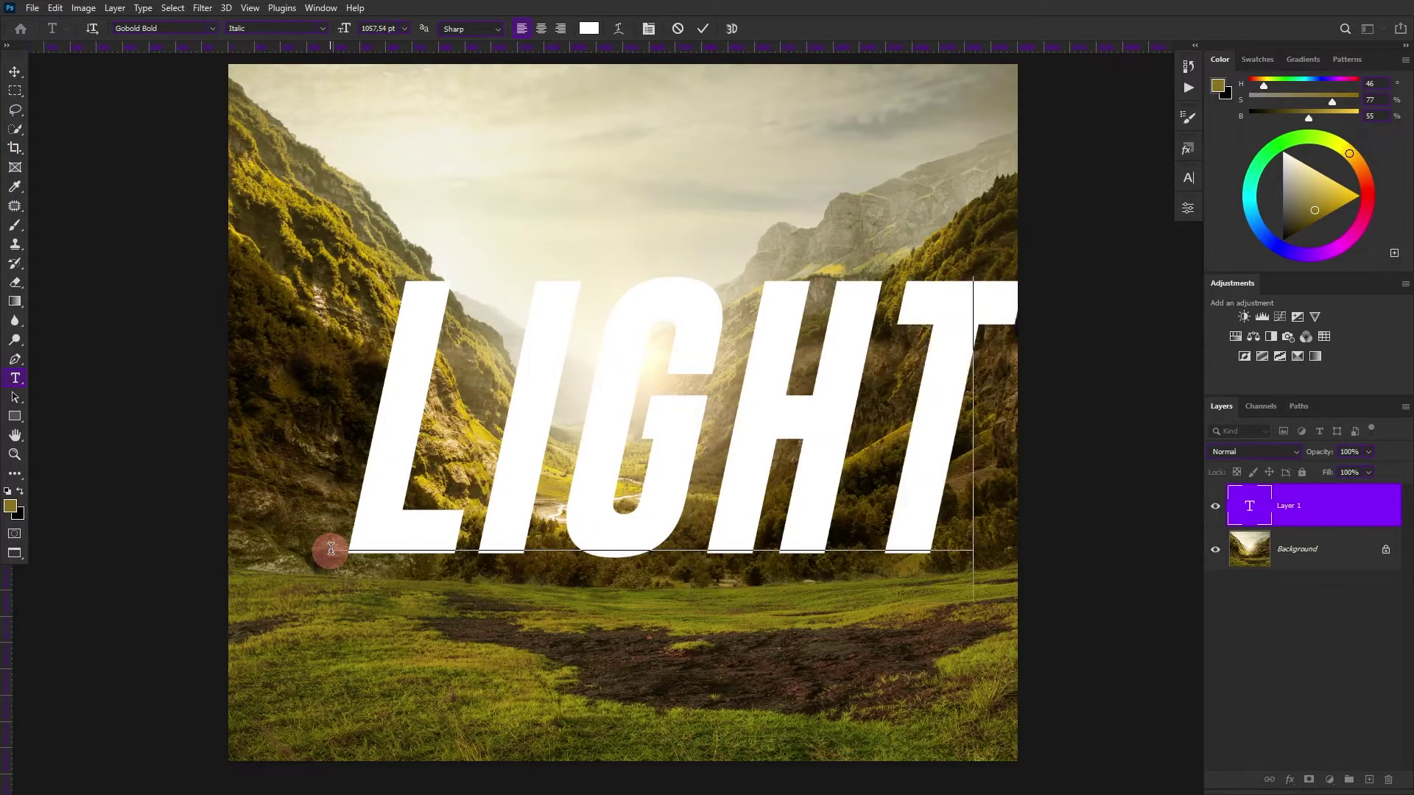
pyautogui.hotkey('ctrl', 'Return')
pyautogui.press('v')
pyautogui.moveTo(623, 468)
pyautogui.mouseDown()
pyautogui.moveTo(643, 480)
pyautogui.moveTo(638, 510)
pyautogui.mouseUp()
# Step: Shrink LIGHT to 917 pt, centre it, and duplicate its layer as 'light copy'
pyautogui.click(1188, 178)
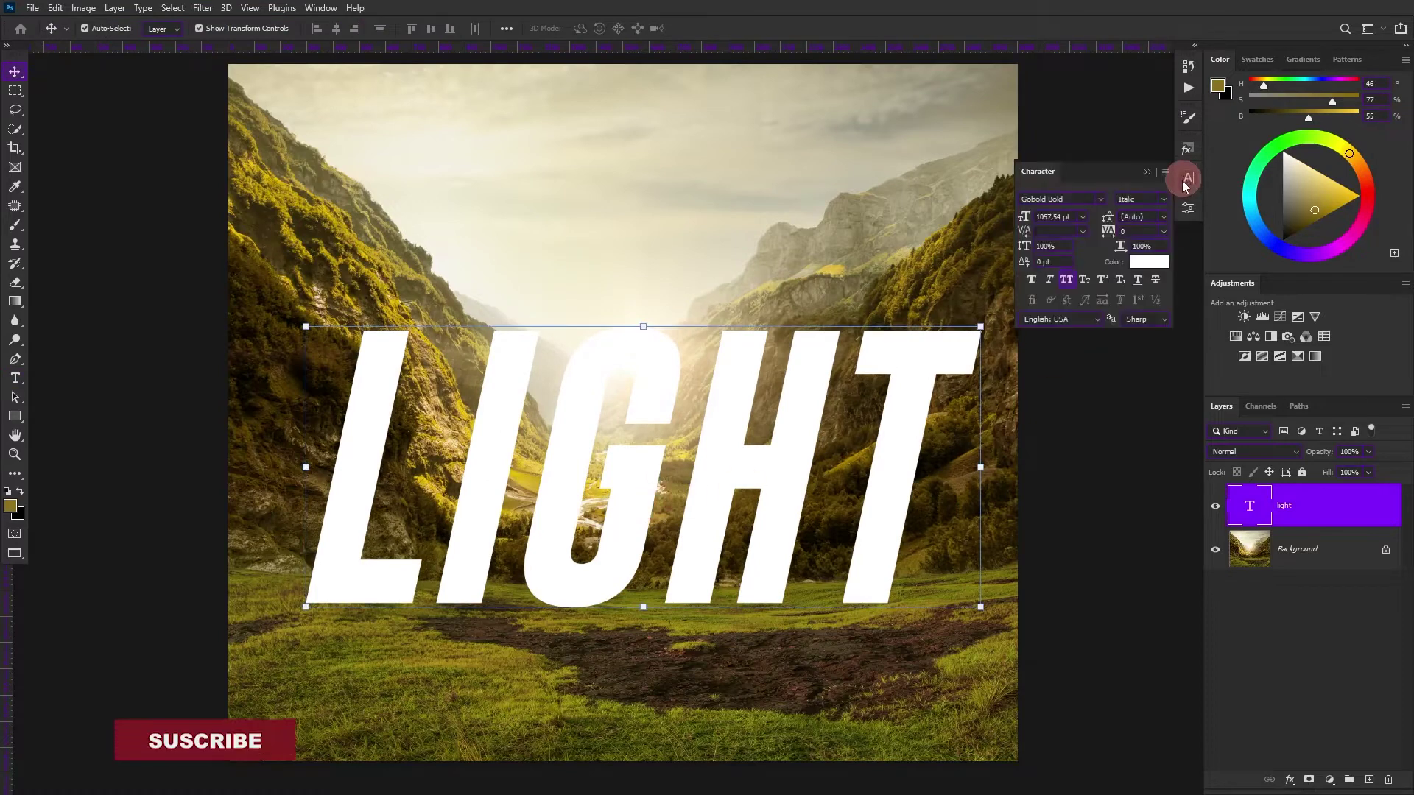
pyautogui.moveTo(1027, 218); pyautogui.dragTo(916, 295)
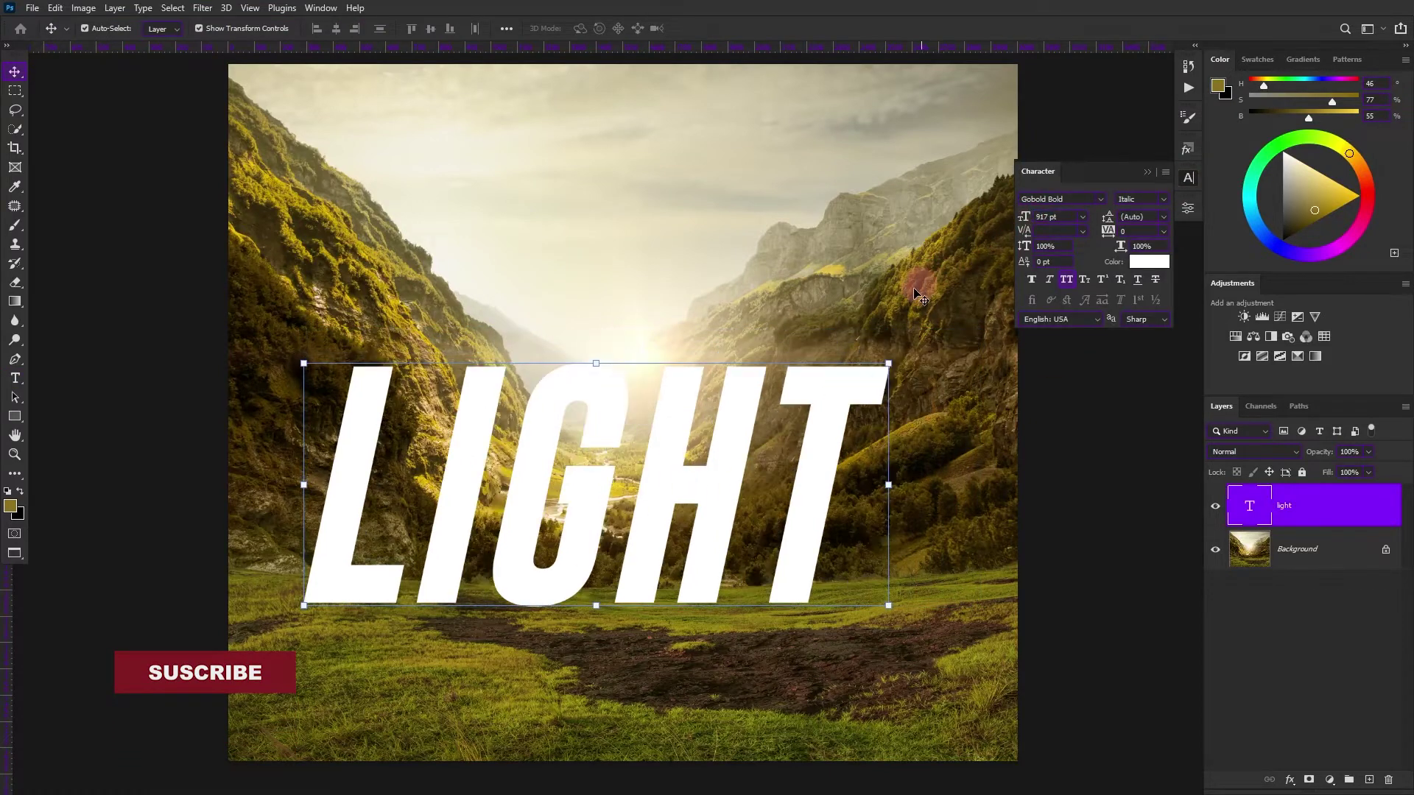
pyautogui.moveTo(826, 417); pyautogui.dragTo(867, 406)
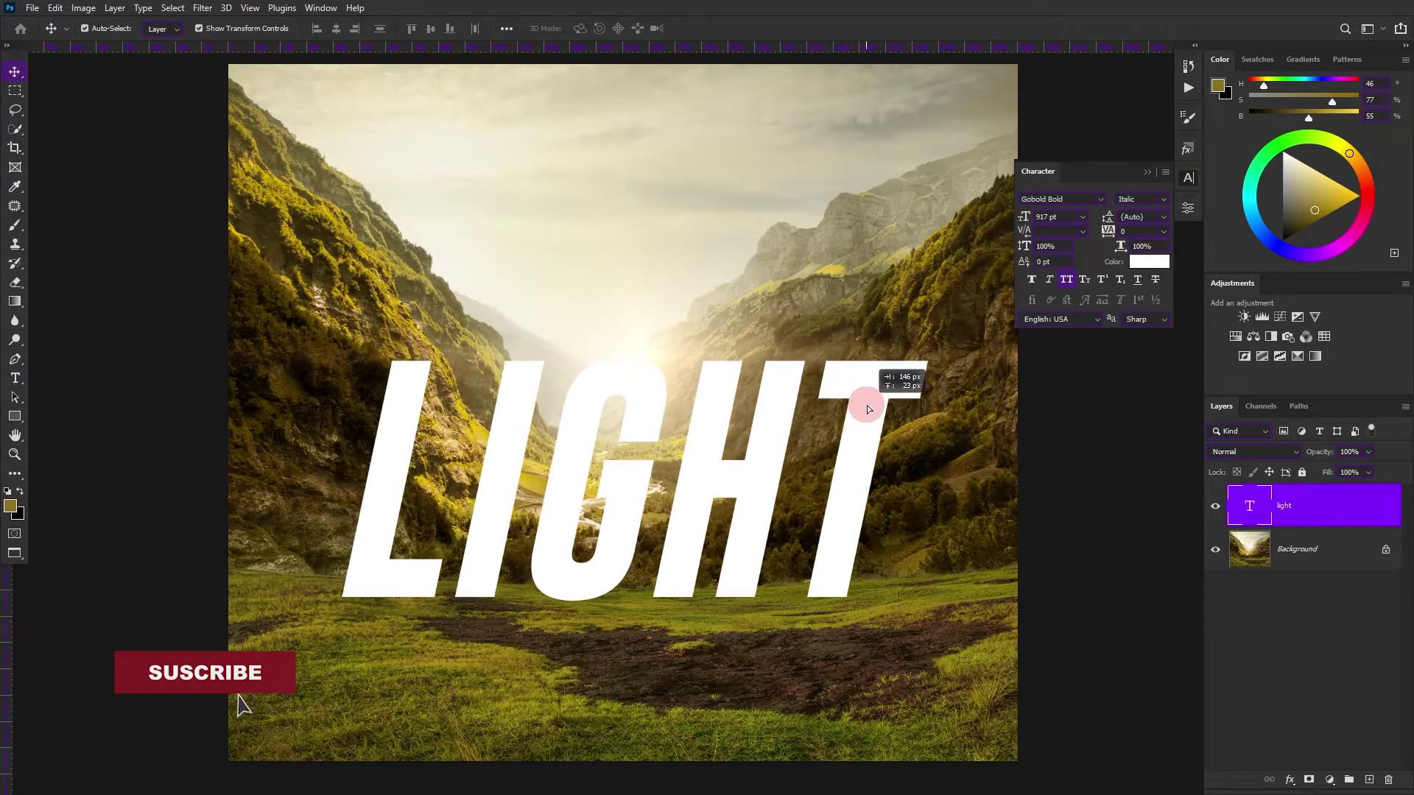
pyautogui.click(1164, 198)
pyautogui.click(1149, 171)
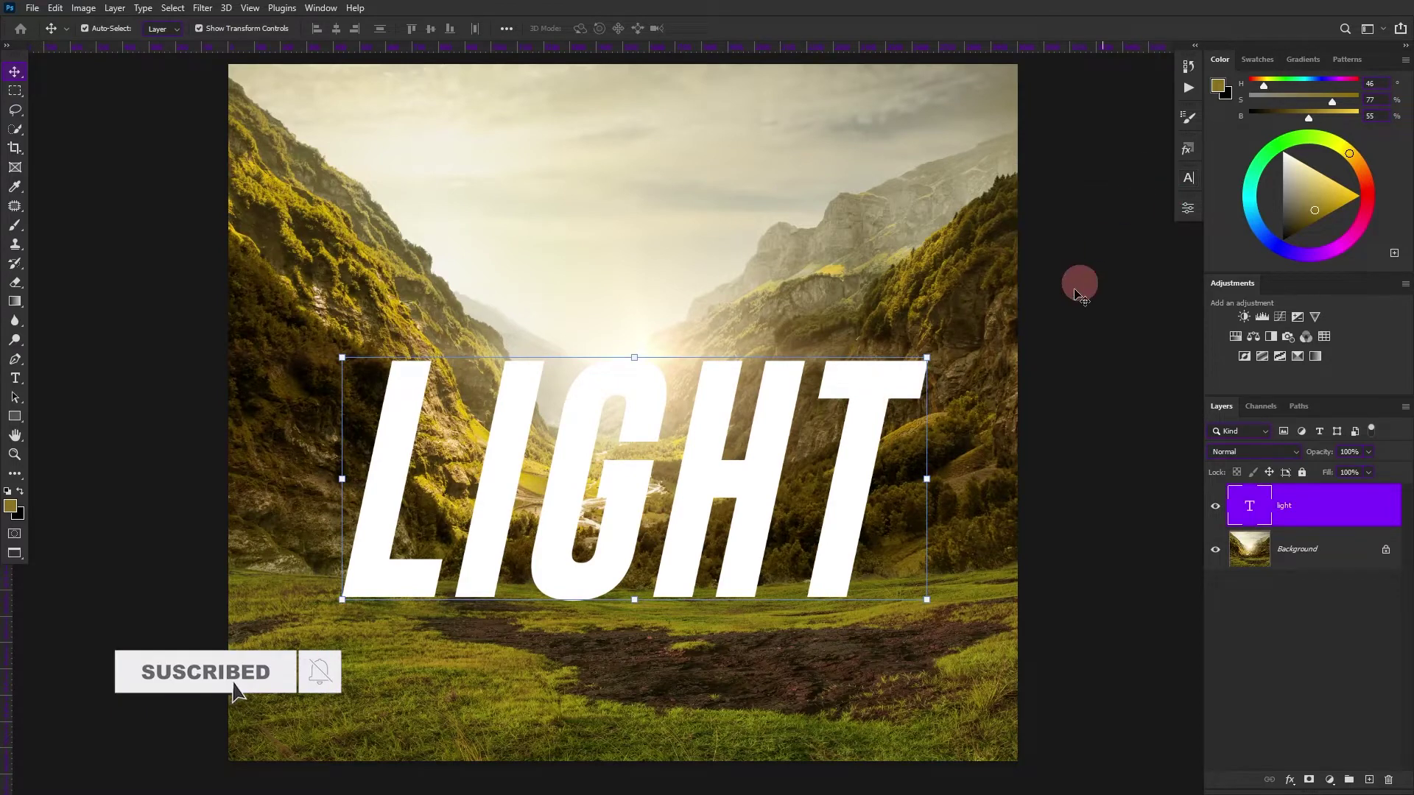
pyautogui.click(1294, 502)
pyautogui.moveTo(1294, 503)
pyautogui.mouseDown()
pyautogui.moveTo(1341, 584)
pyautogui.moveTo(1379, 751)
pyautogui.moveTo(1360, 757)
pyautogui.moveTo(1366, 775)
pyautogui.mouseUp()
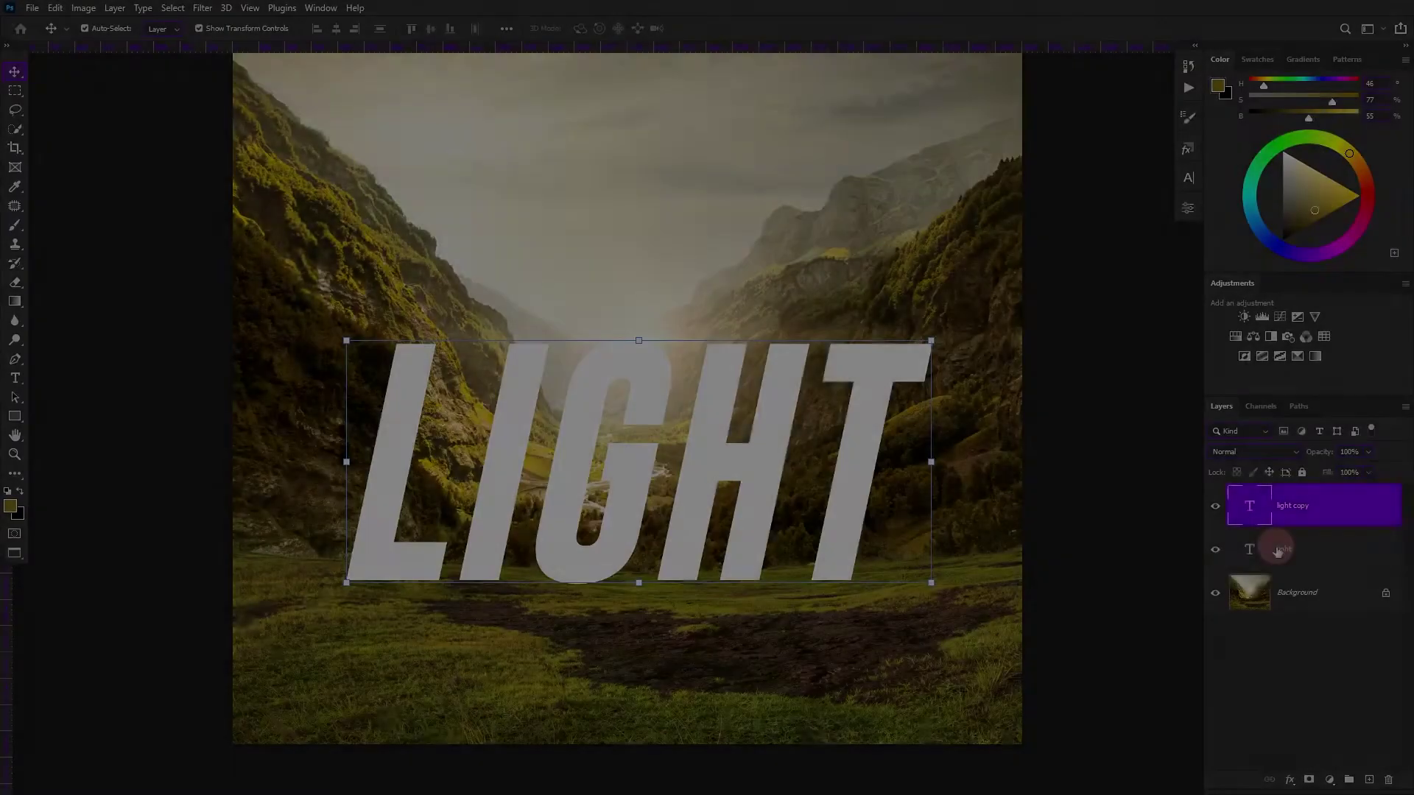
# Step: Convert the original LIGHT layer, now named 'shadow', into a smart object
pyautogui.click(1279, 550)
pyautogui.write('shadow')
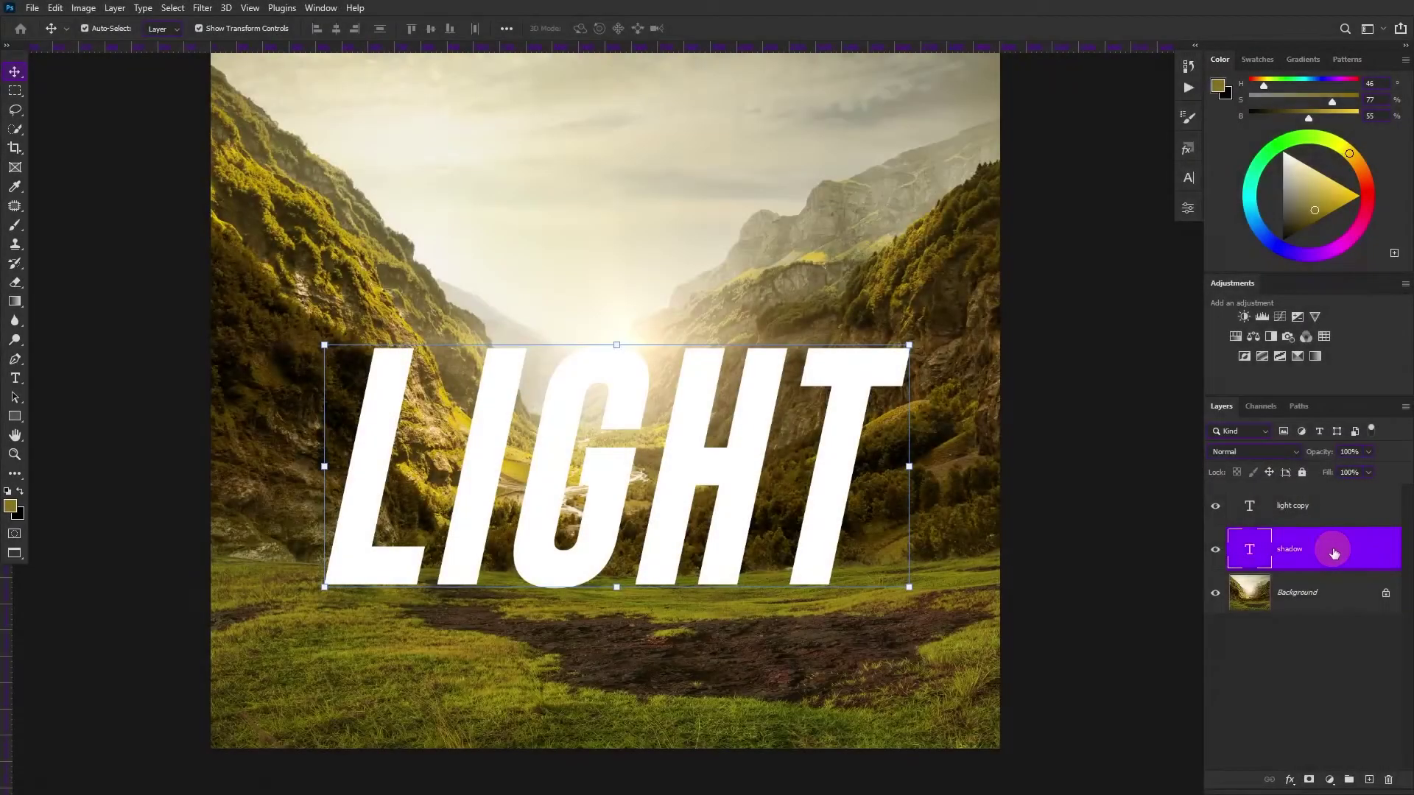
pyautogui.rightClick(1334, 553)
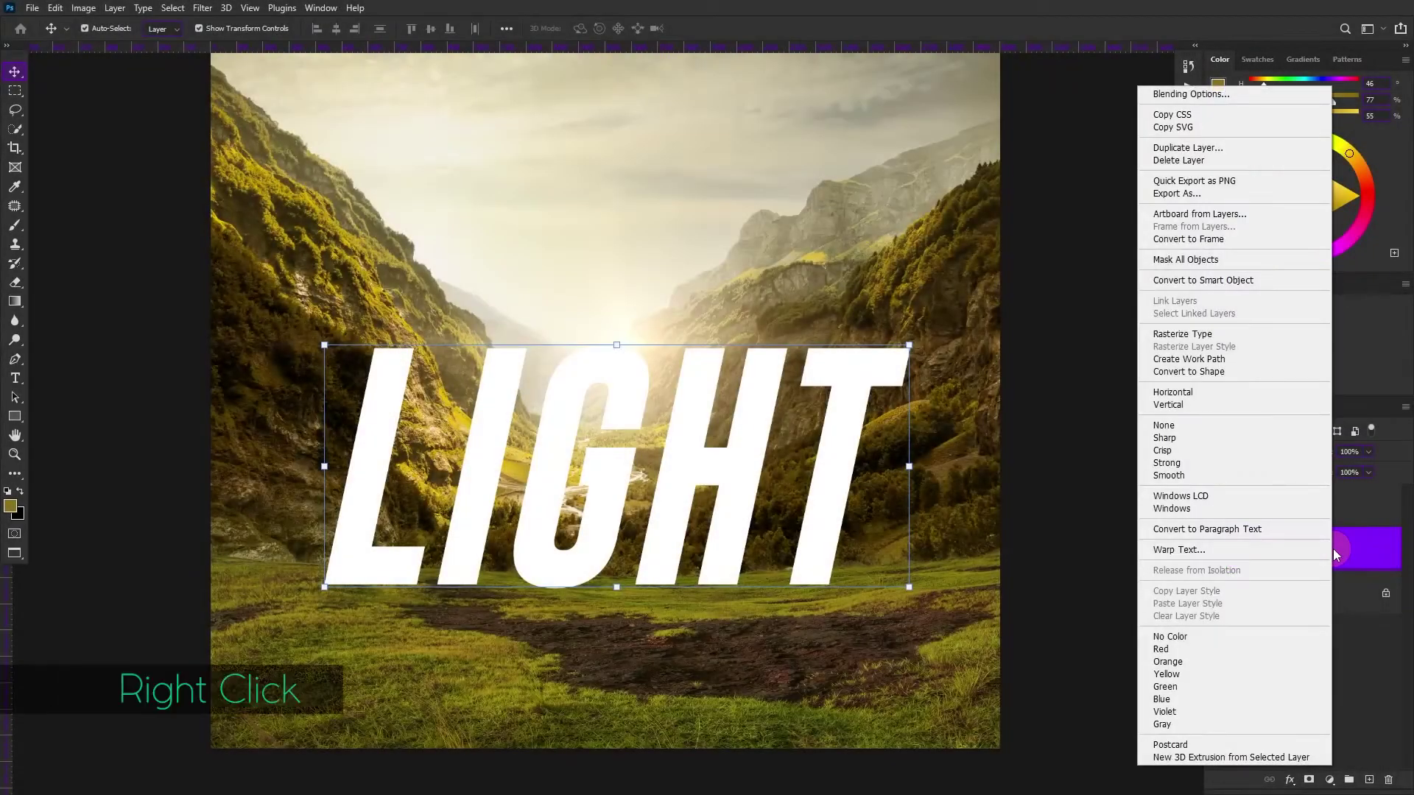
pyautogui.click(1265, 282)
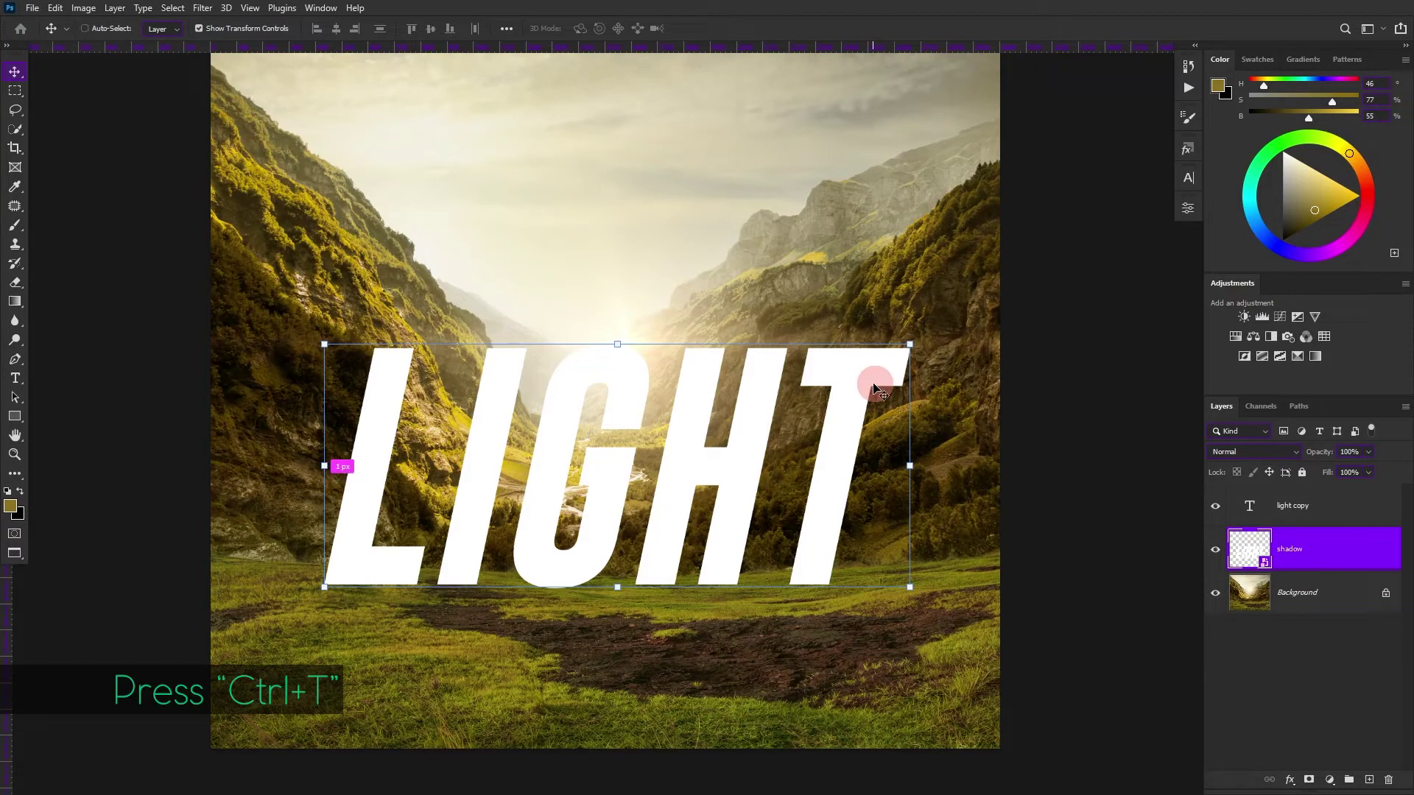
# Step: Flip the shadow layer vertically and move it below the LIGHT text
pyautogui.hotkey('ctrl', 't')
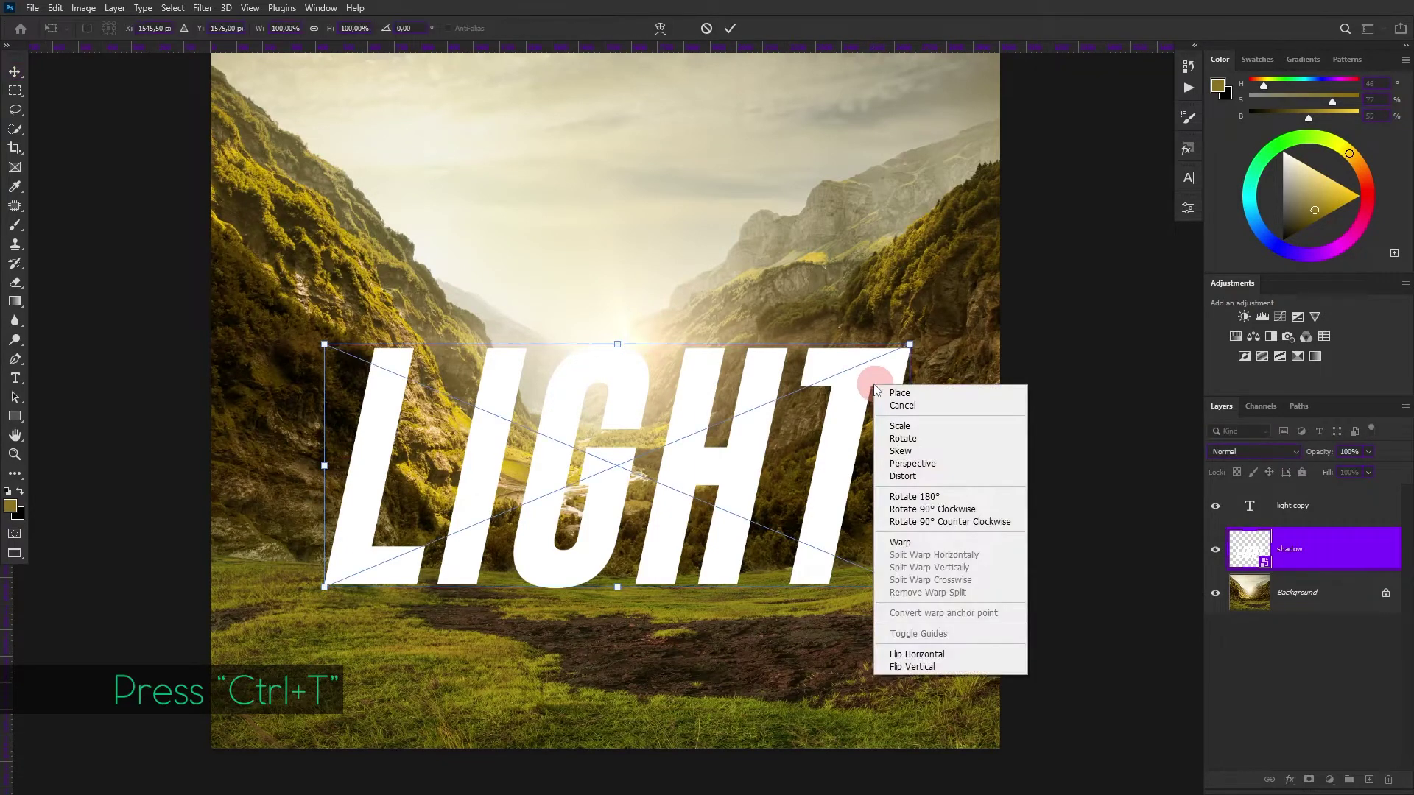
pyautogui.rightClick(874, 386)
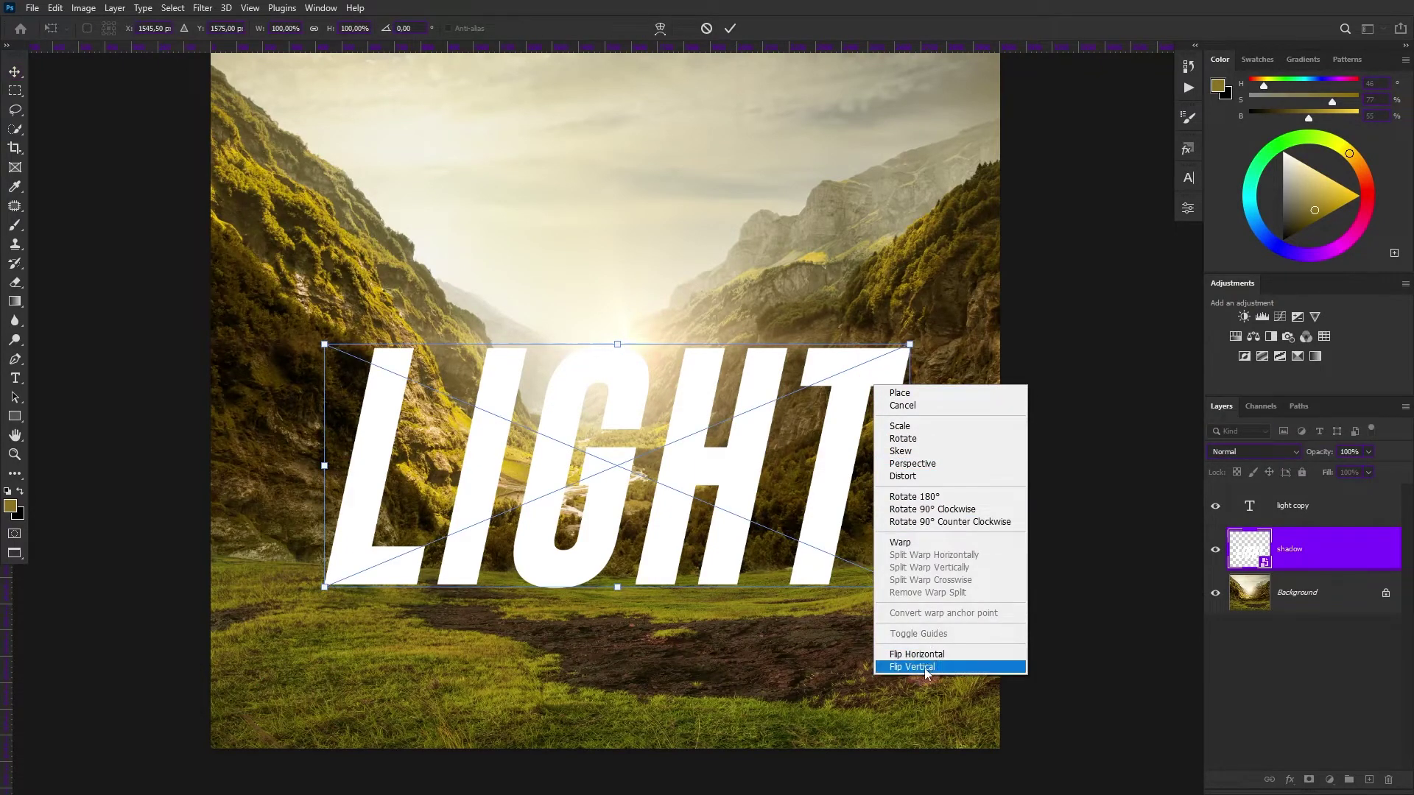
pyautogui.click(913, 666)
pyautogui.moveTo(791, 464); pyautogui.dragTo(899, 341)
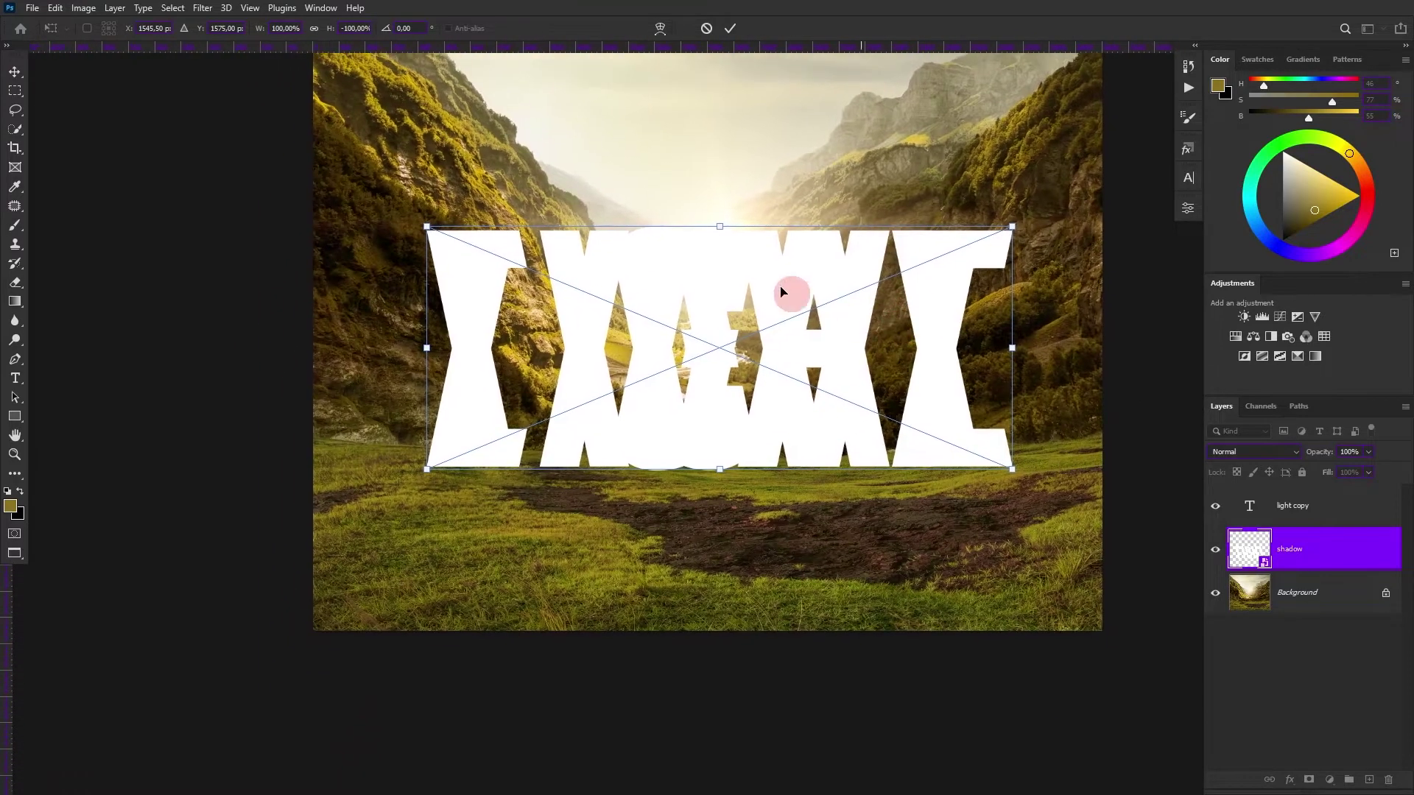
pyautogui.moveTo(763, 259); pyautogui.dragTo(757, 508)
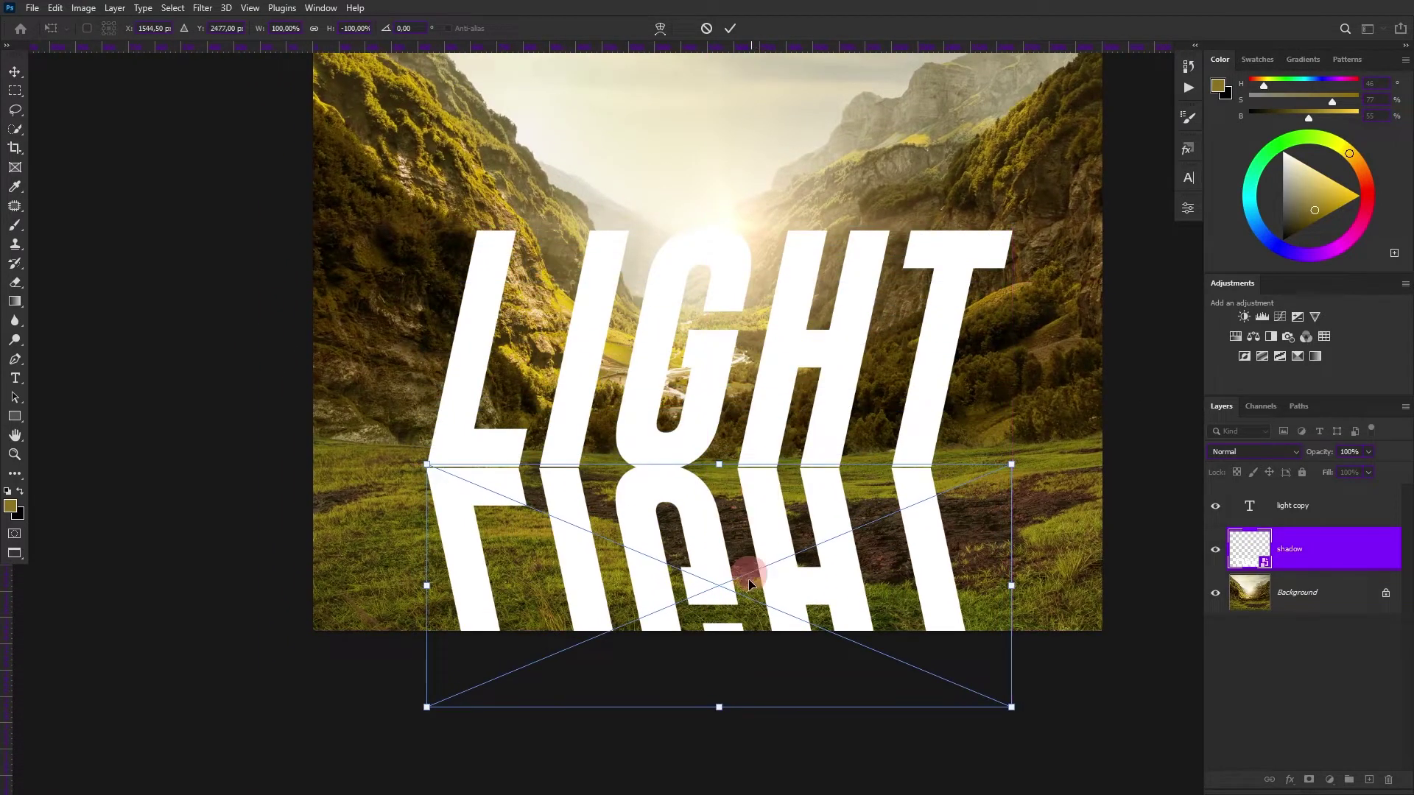
# Step: Squash the flipped shadow to about 65% height as a reflection
pyautogui.moveTo(720, 701); pyautogui.dragTo(719, 624)
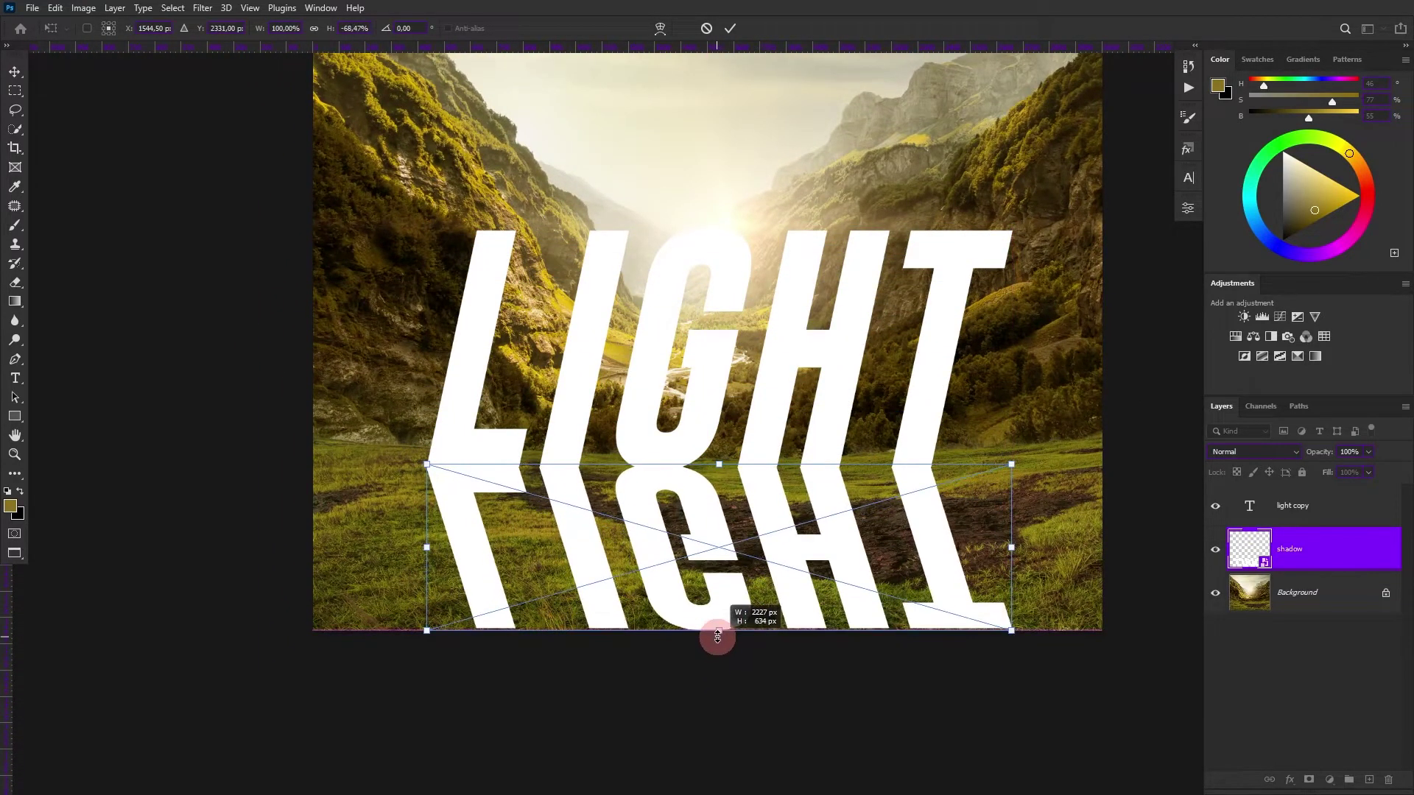
pyautogui.scroll(2, 729, 478)
pyautogui.scroll(2, 719, 471)
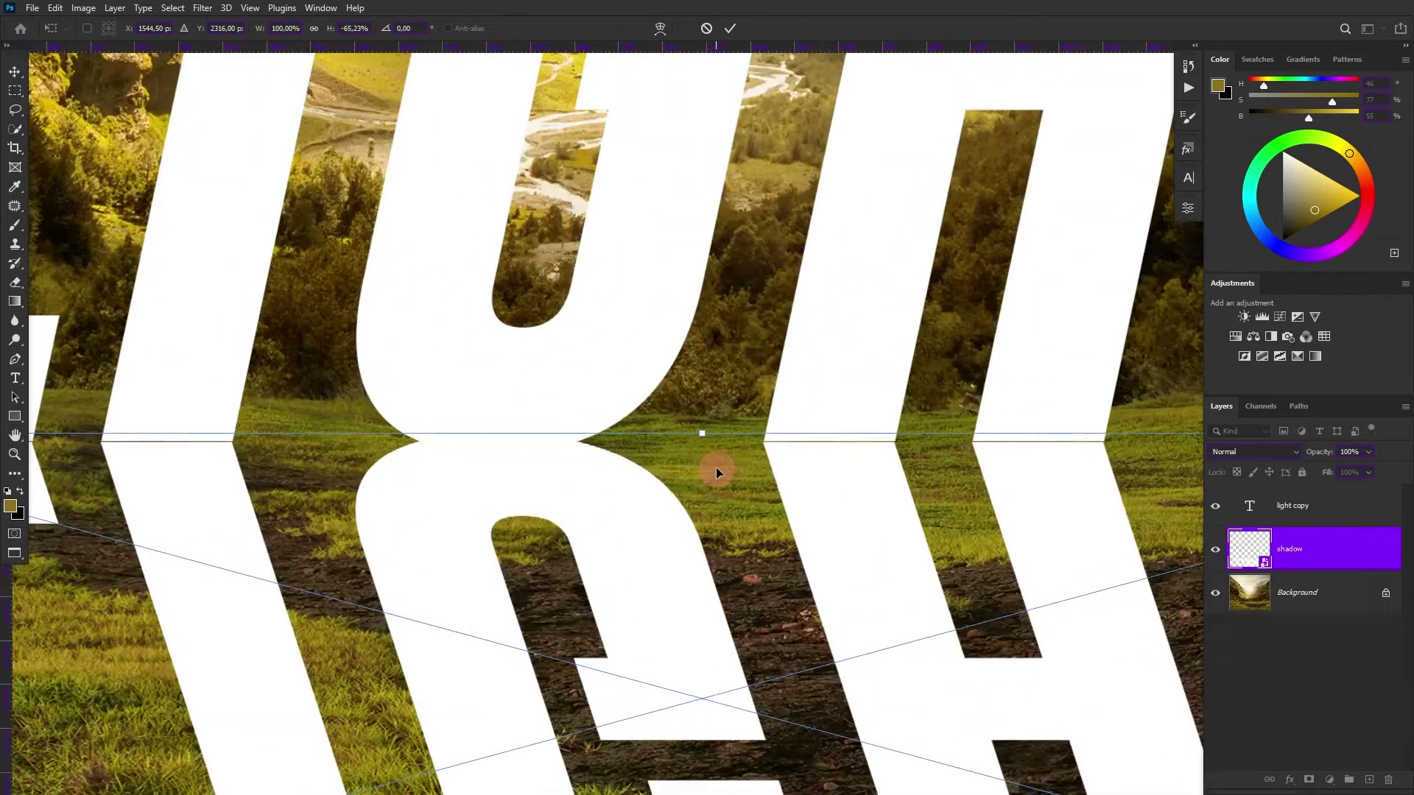
pyautogui.scroll(-2, 716, 467)
pyautogui.scroll(-2, 716, 467)
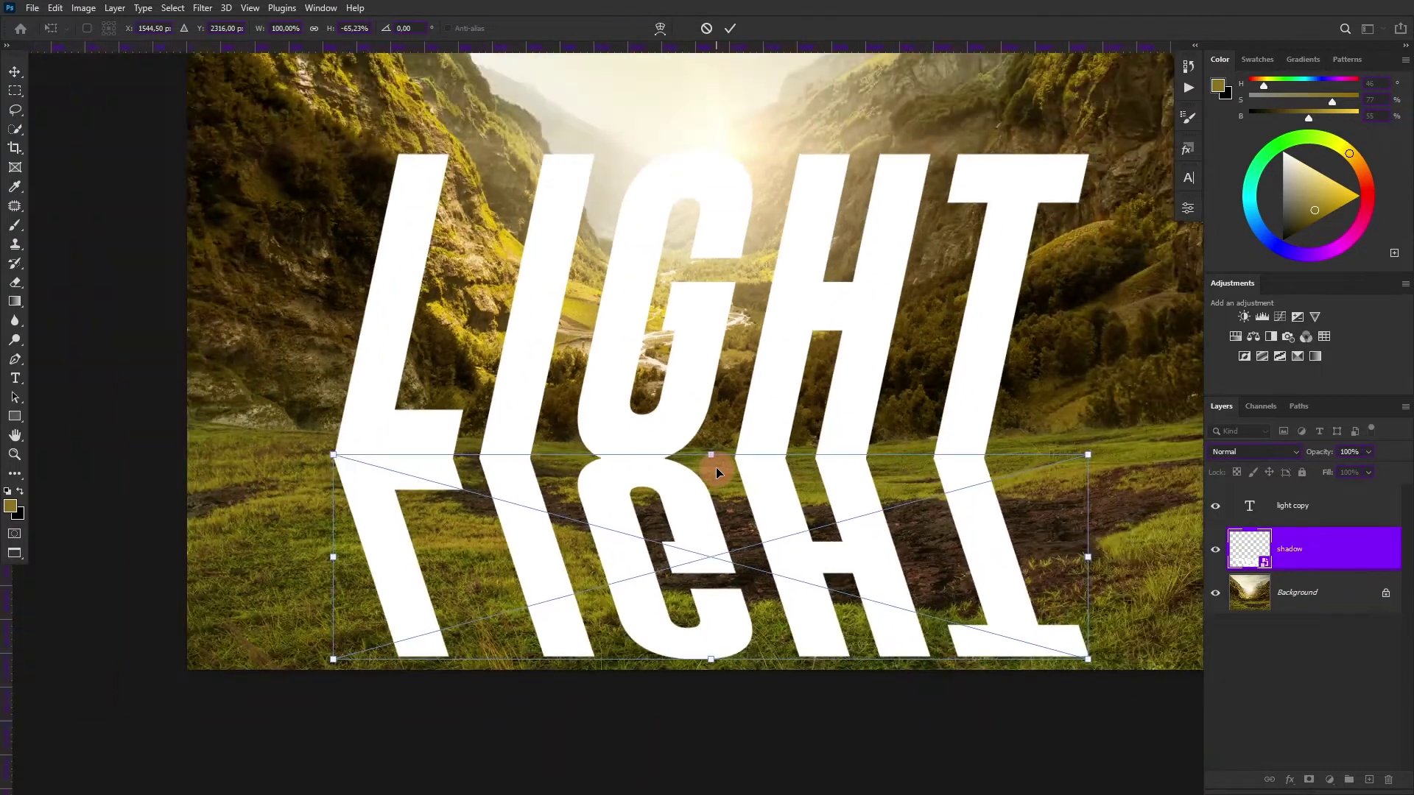
pyautogui.moveTo(757, 467); pyautogui.dragTo(699, 390)
pyautogui.scroll(-1, 700, 390)
# Step: Use Perspective then Distort to widen the shadow's bottom far to the left
pyautogui.rightClick(700, 395)
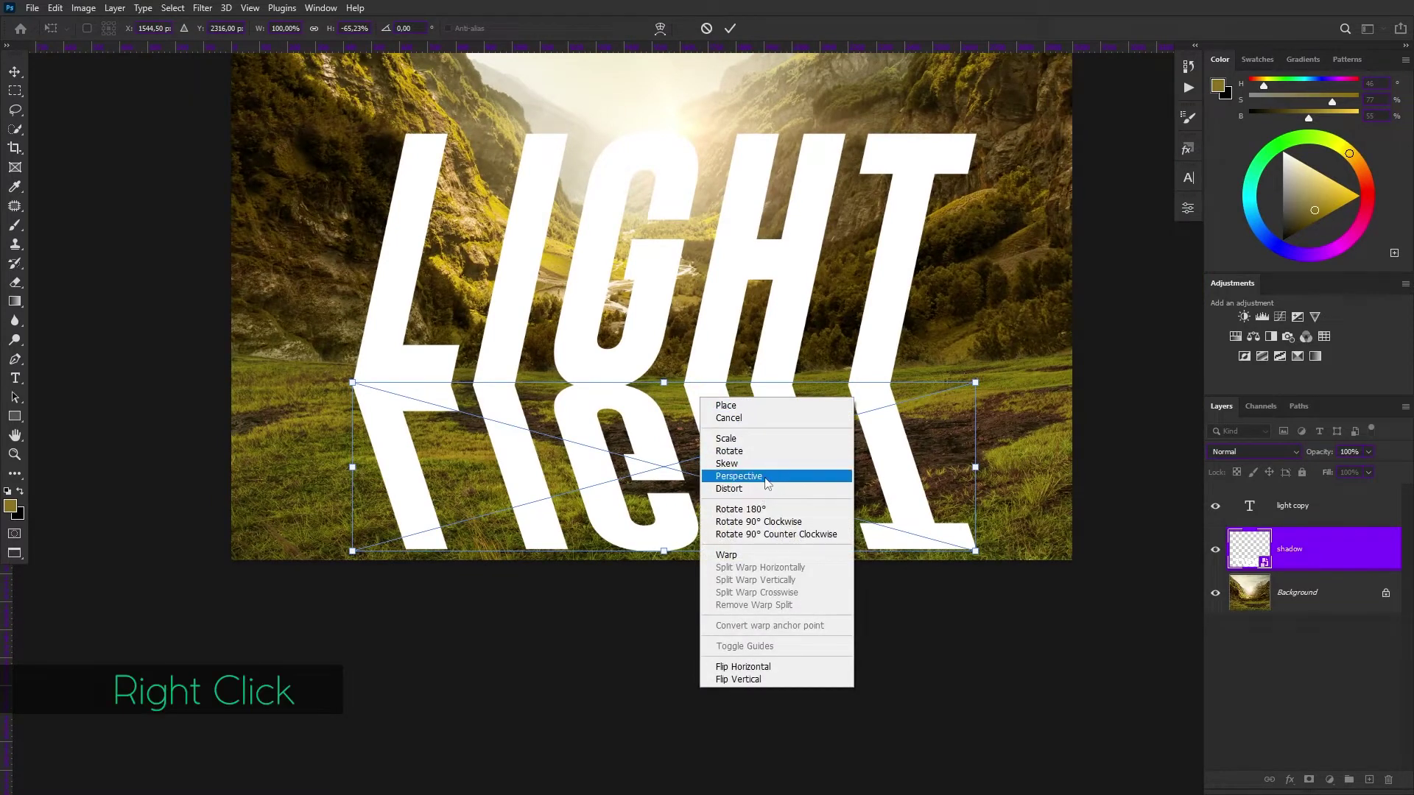
pyautogui.click(766, 477)
pyautogui.moveTo(352, 551); pyautogui.dragTo(264, 550)
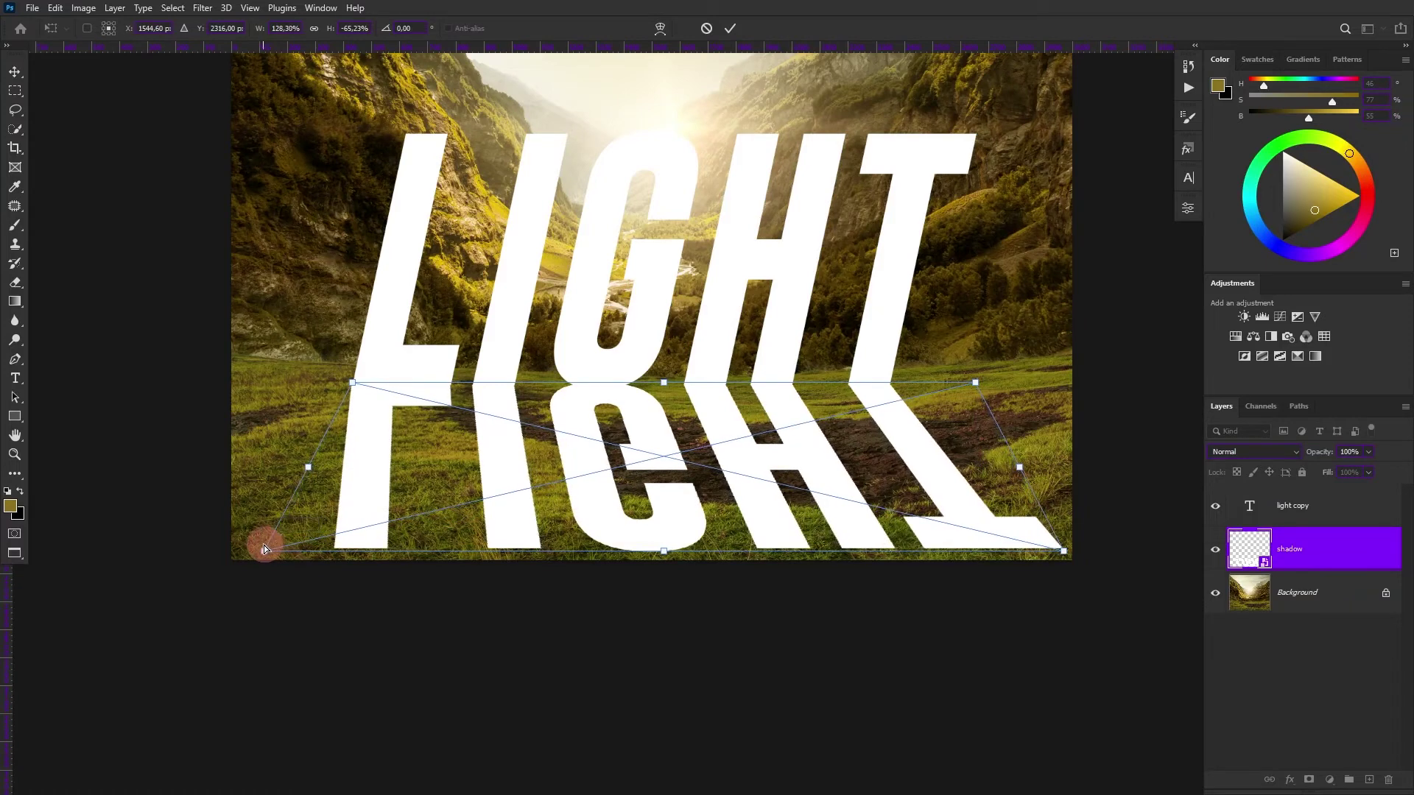
pyautogui.rightClick(358, 502)
pyautogui.click(429, 304)
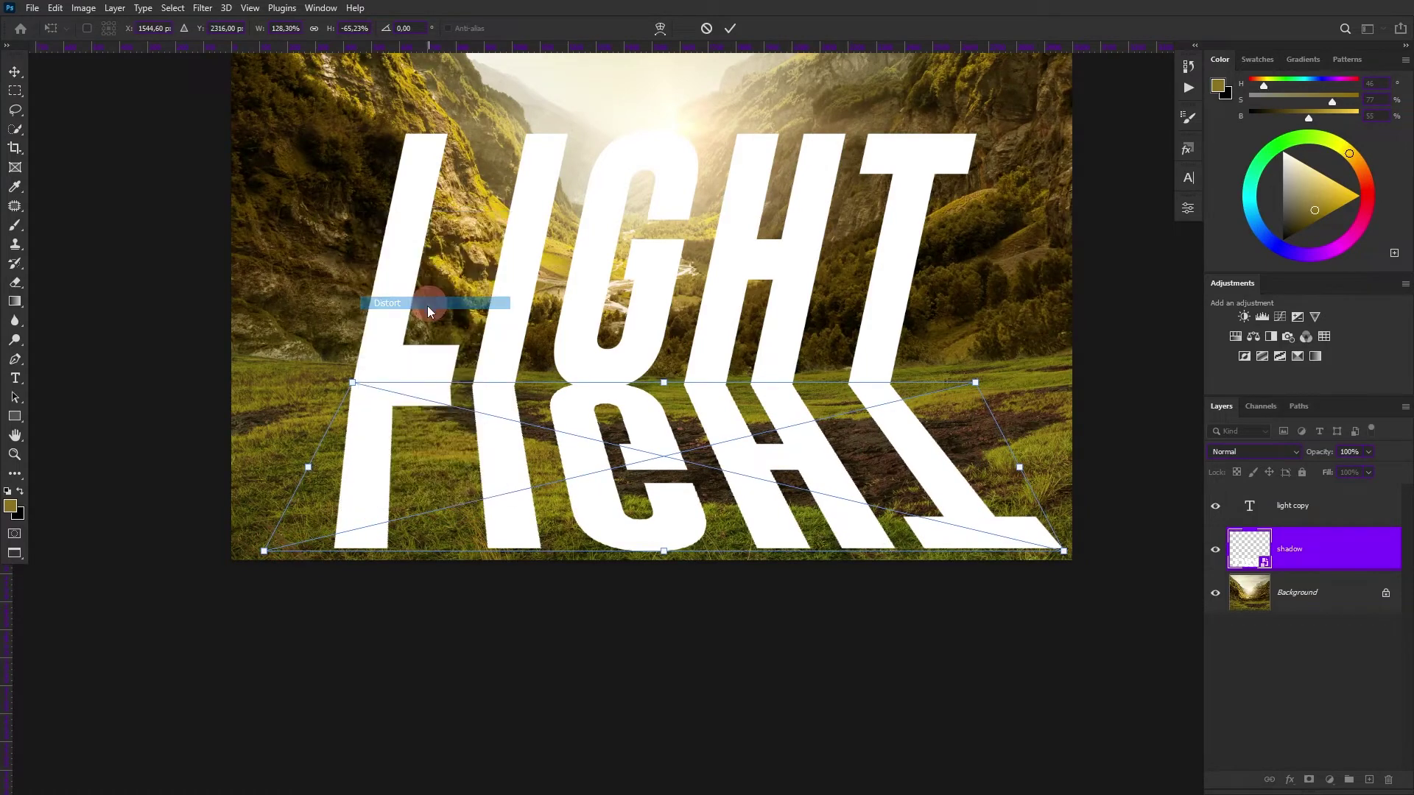
pyautogui.moveTo(267, 554); pyautogui.dragTo(103, 551)
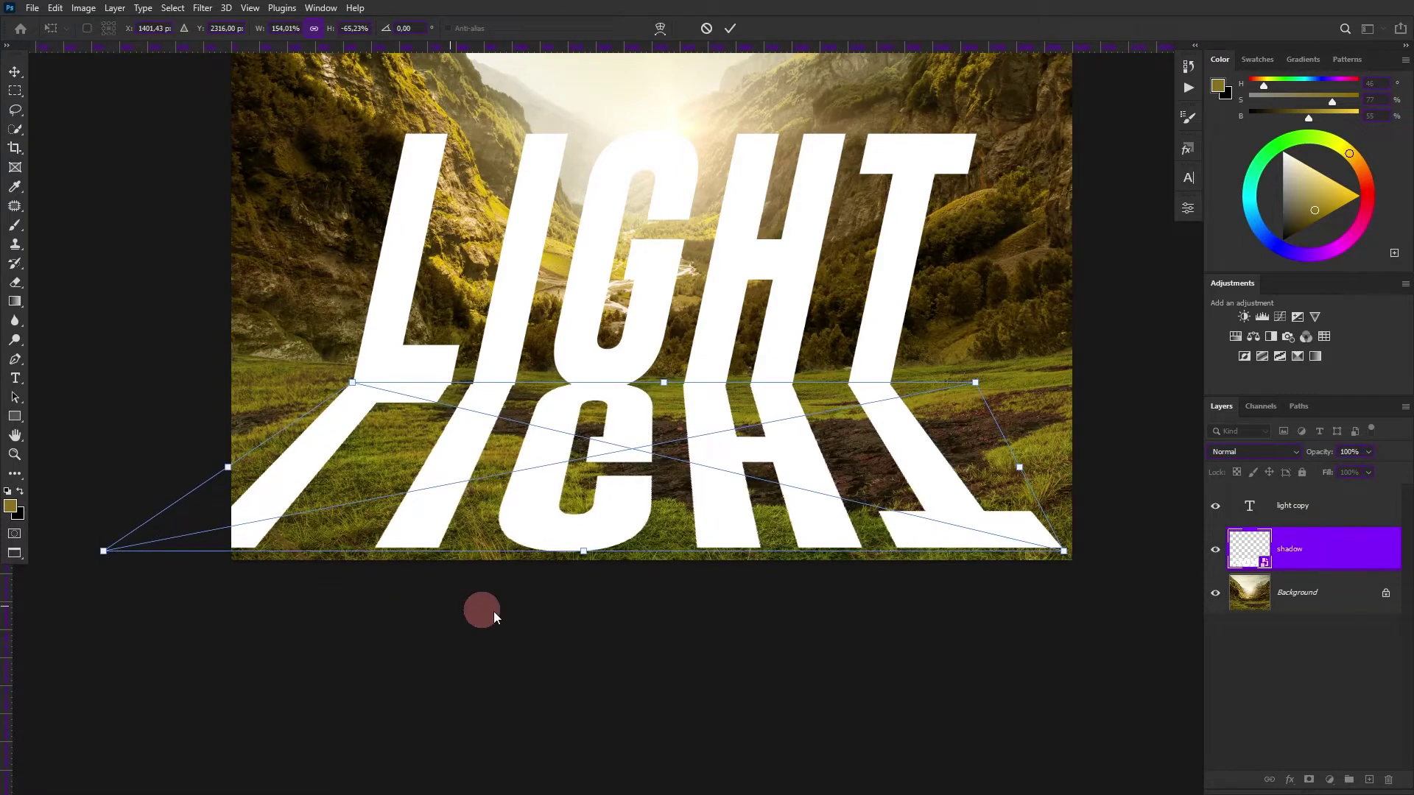
# Step: Stretch the shadow's bottom corners further outward and flatten it slightly
pyautogui.moveTo(1062, 552); pyautogui.dragTo(1162, 552)
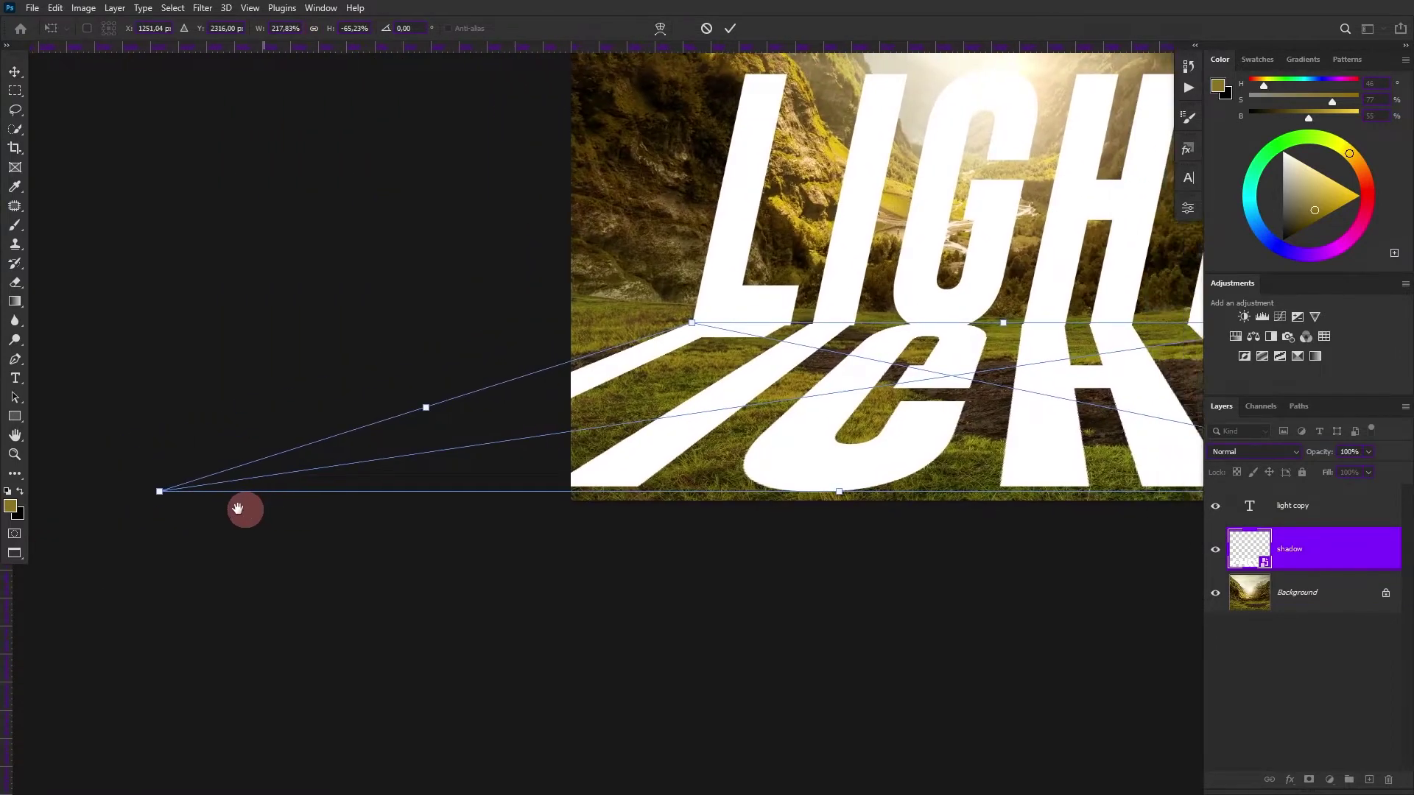
pyautogui.moveTo(101, 553); pyautogui.dragTo(54, 530)
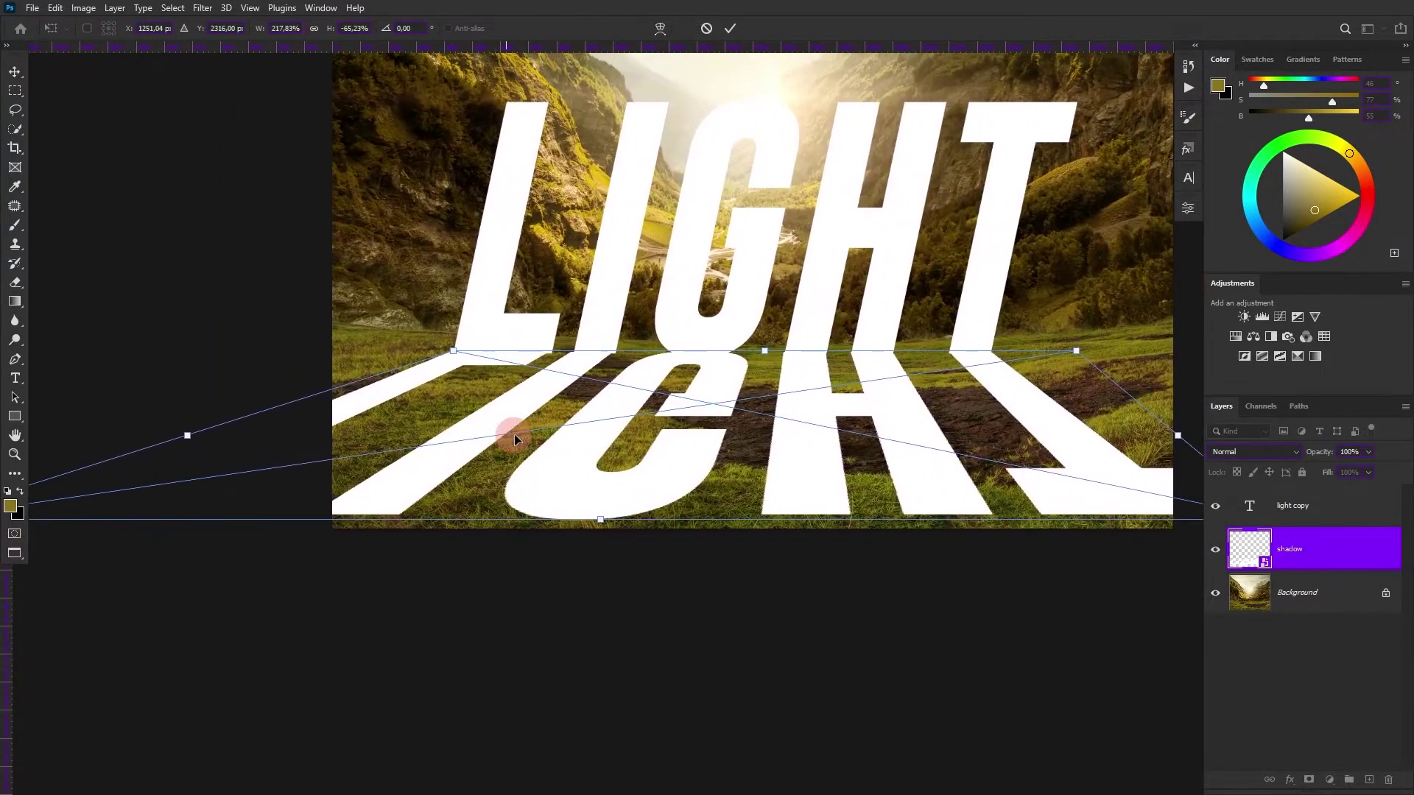
pyautogui.scroll(-1, 513, 434)
pyautogui.scroll(-2, 550, 455)
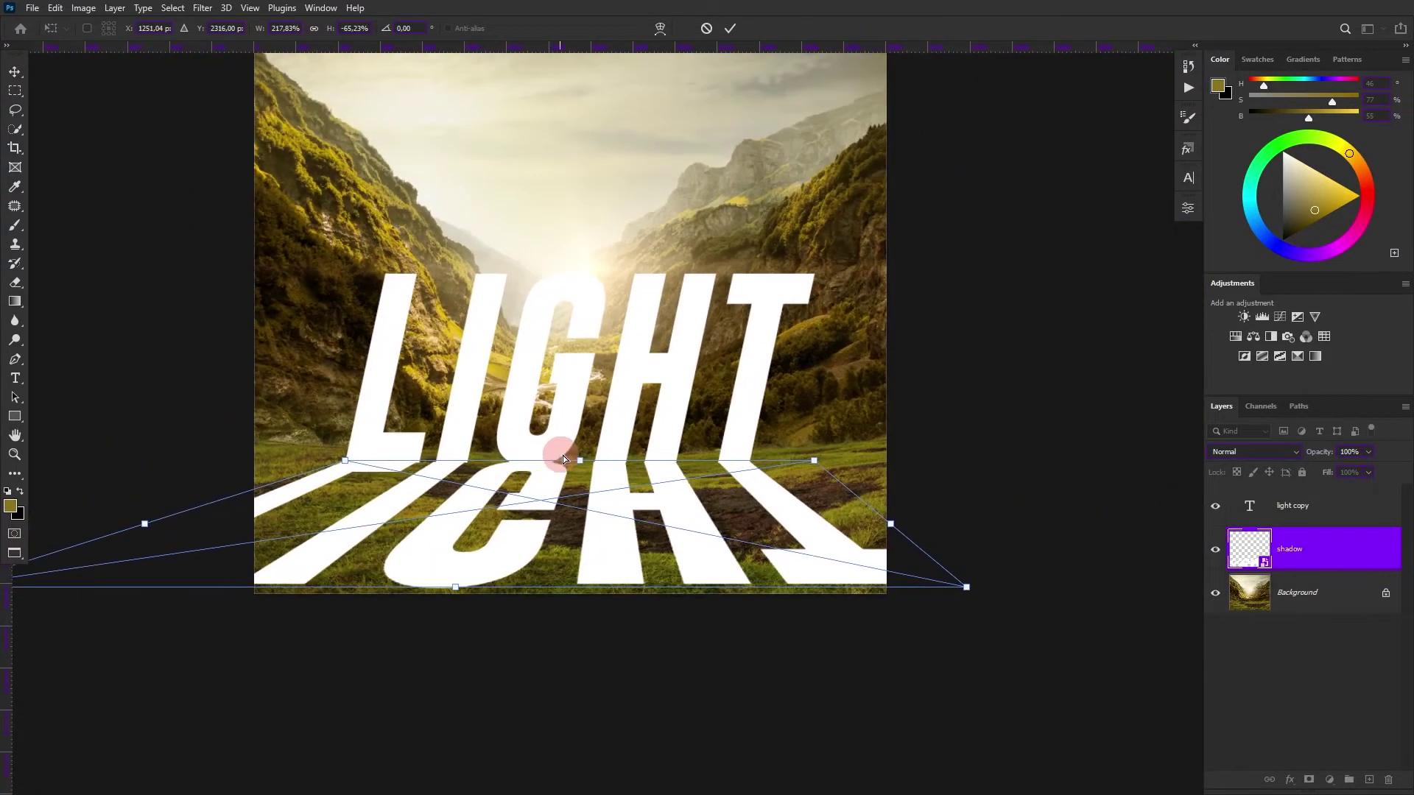
pyautogui.moveTo(966, 587); pyautogui.dragTo(994, 588)
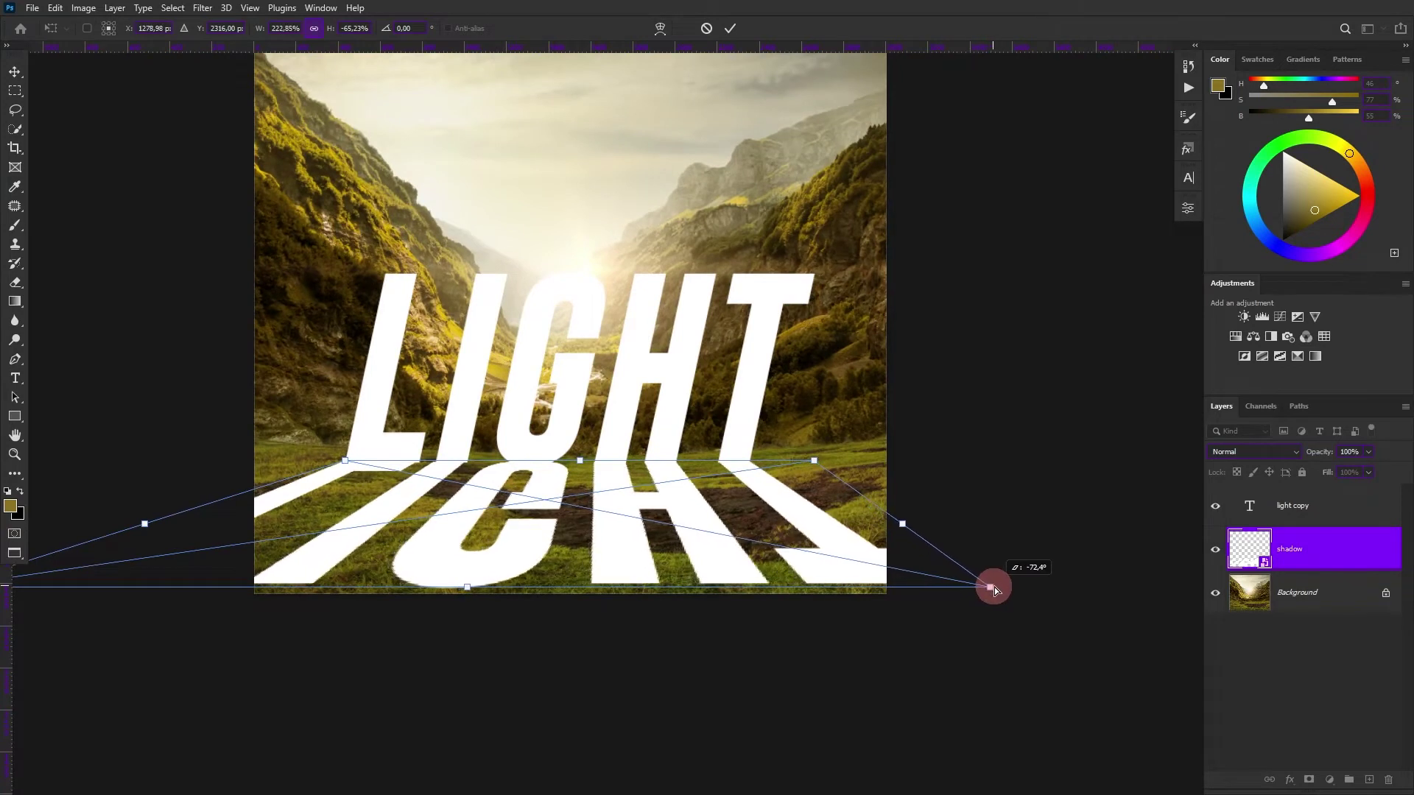
pyautogui.moveTo(468, 587); pyautogui.dragTo(469, 585)
# Step: Commit the perspective shadow and nudge it up to meet the letter bases
pyautogui.press('Return')
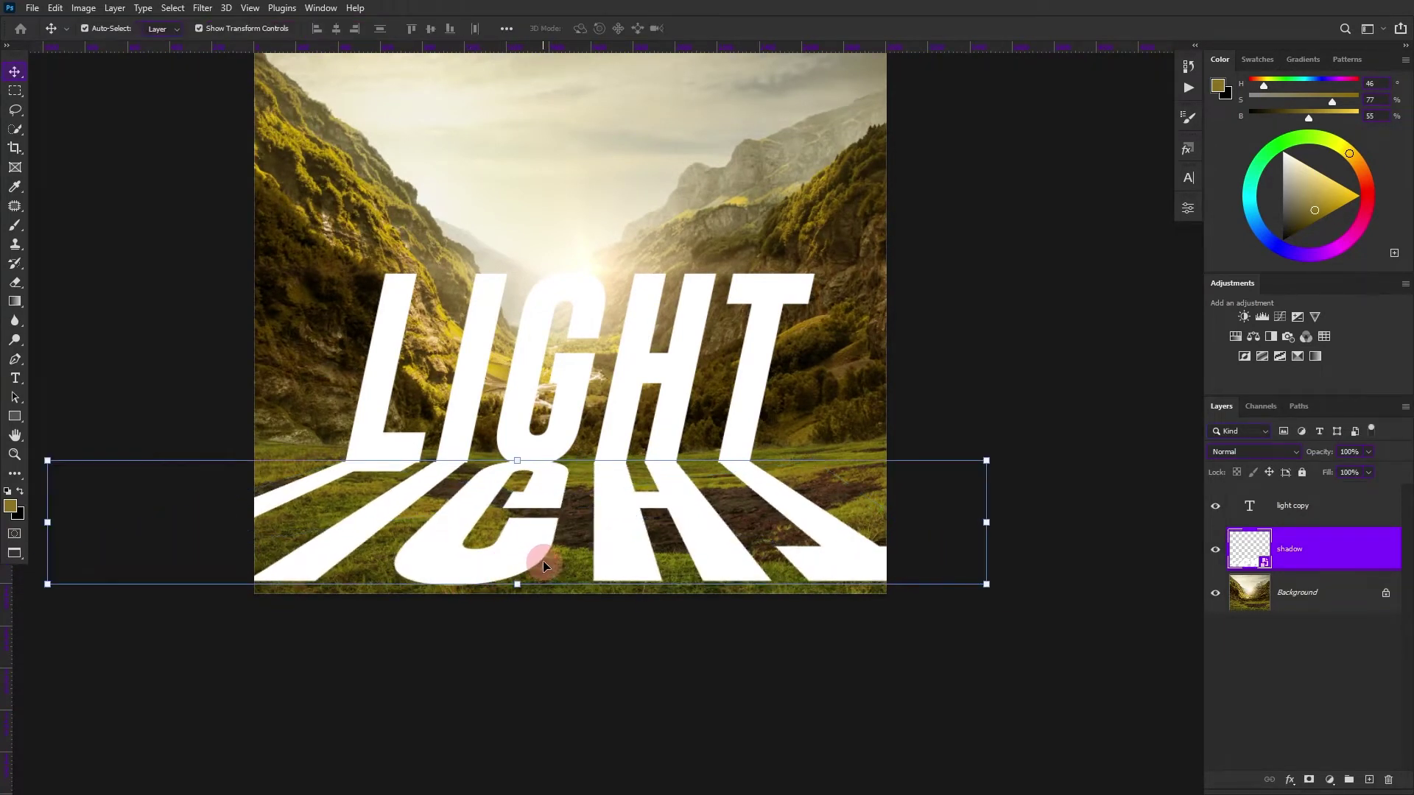
pyautogui.scroll(3, 457, 466)
pyautogui.scroll(3, 388, 445)
pyautogui.moveTo(377, 452); pyautogui.dragTo(590, 463)
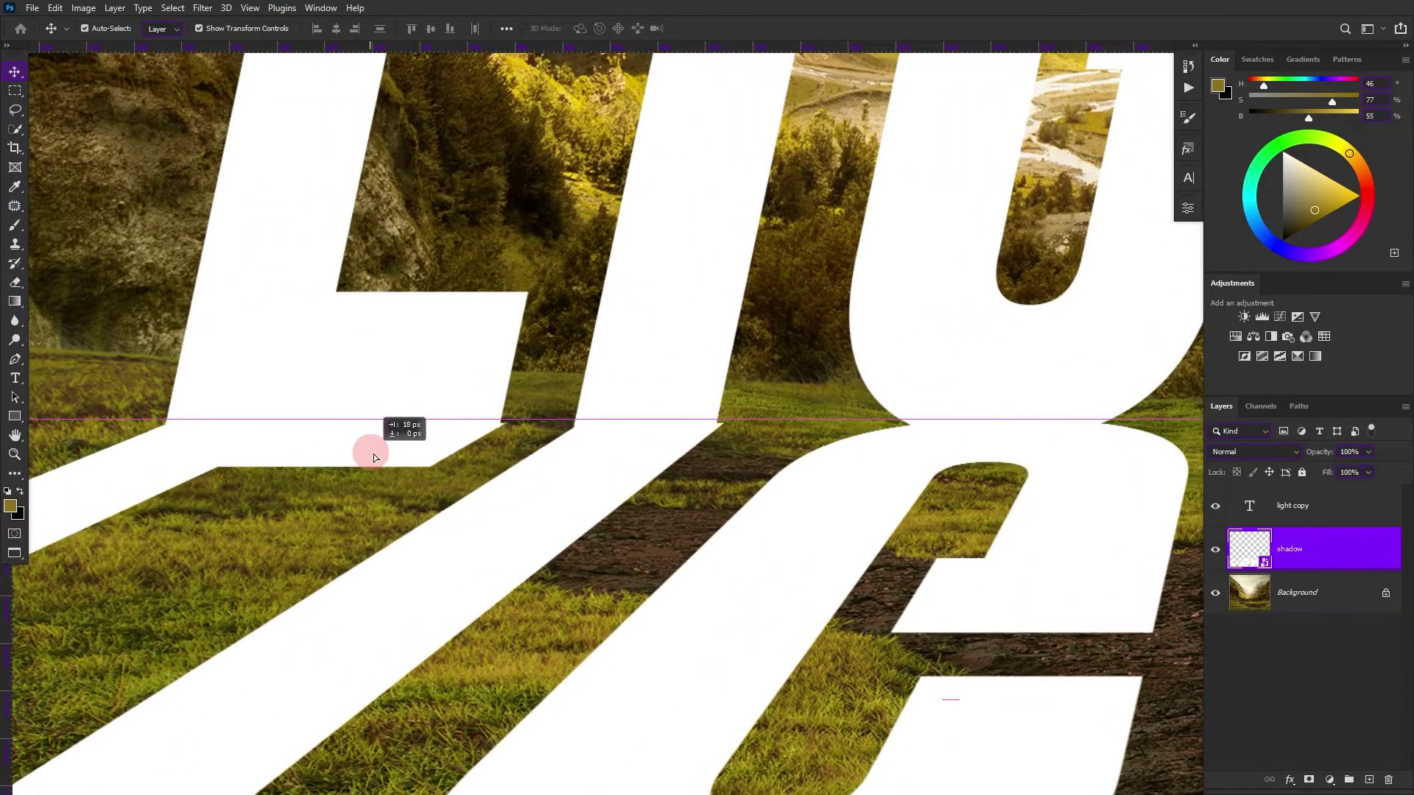
pyautogui.scroll(-5, 590, 464)
# Step: Narrow the shadow's right side slightly with a new free transform
pyautogui.hotkey('ctrl', 't')
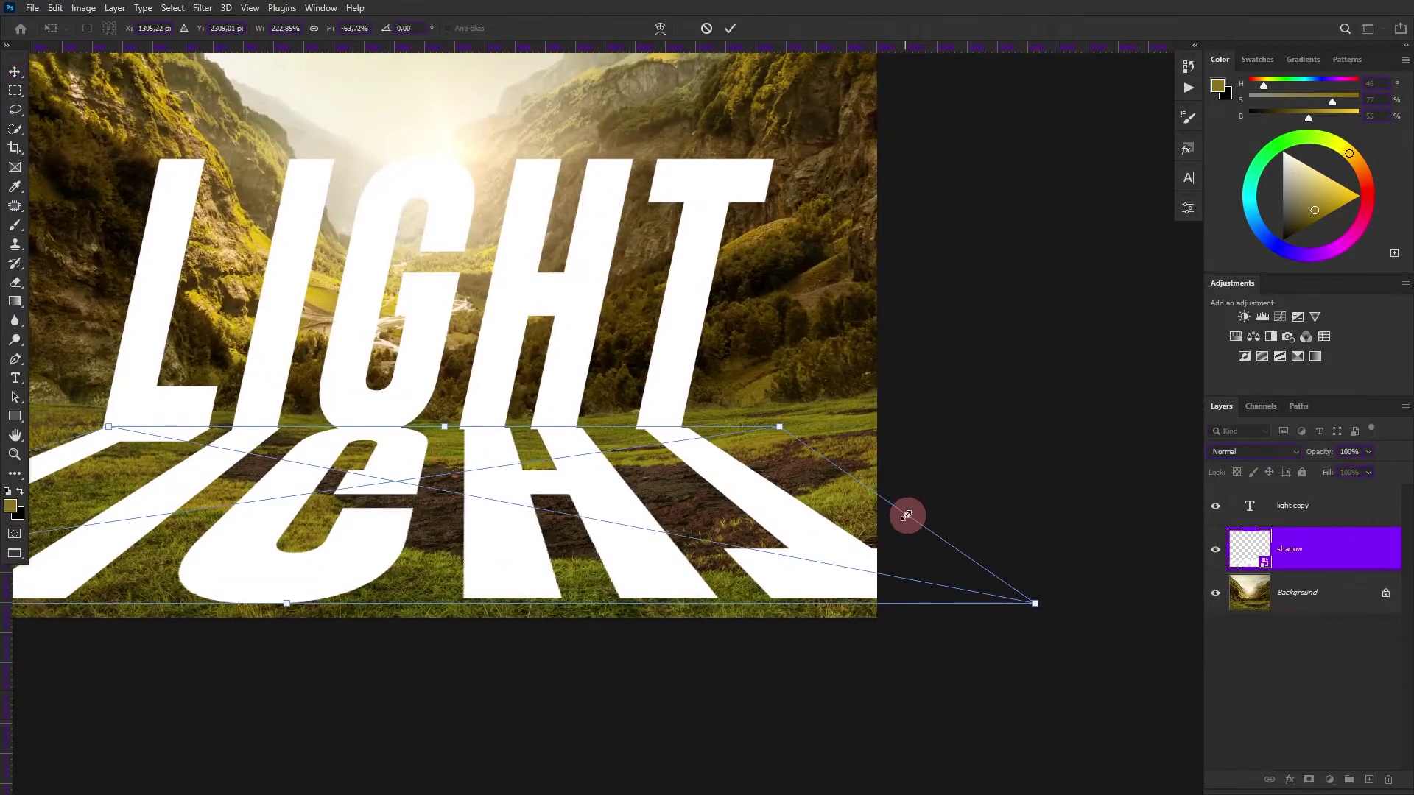
pyautogui.moveTo(909, 513); pyautogui.dragTo(895, 515)
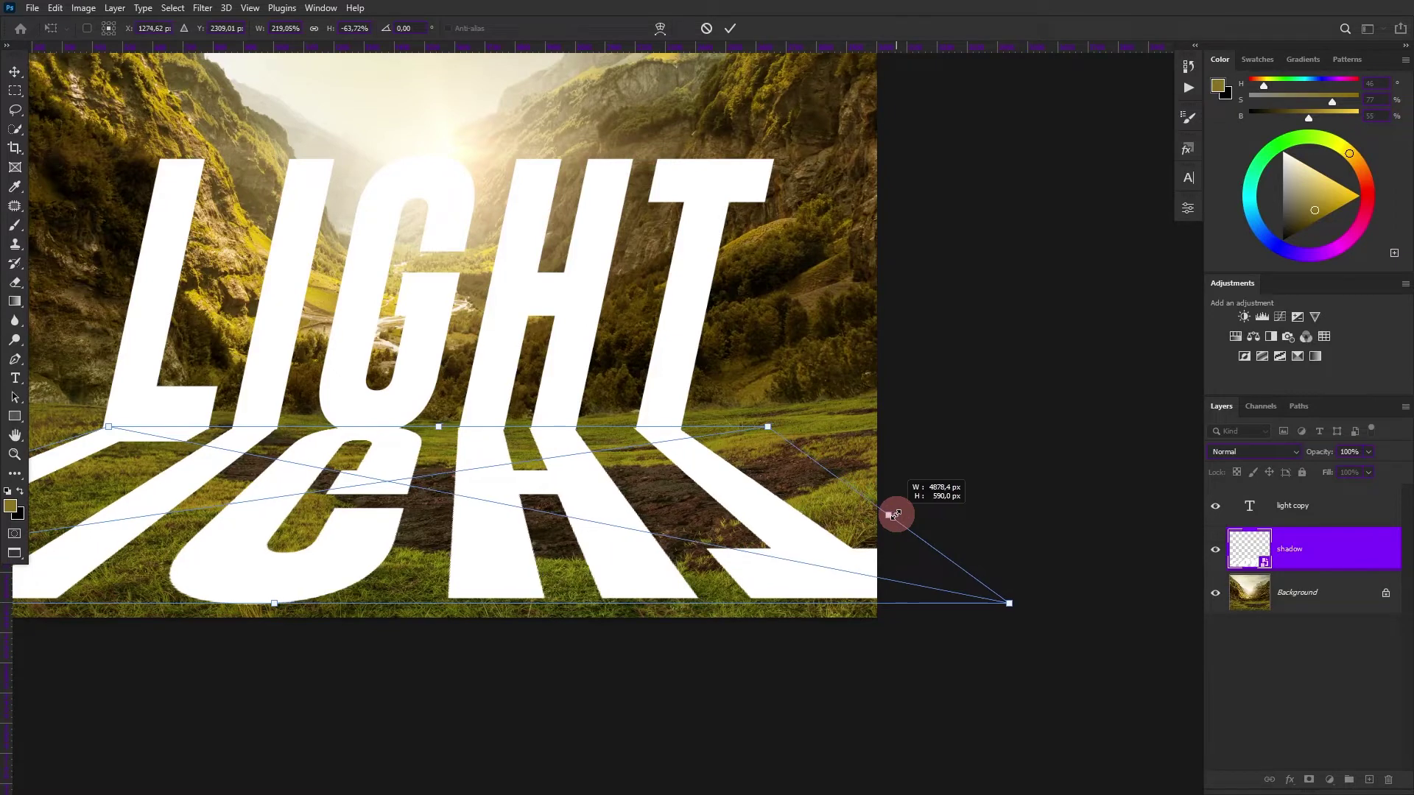
pyautogui.press('Return')
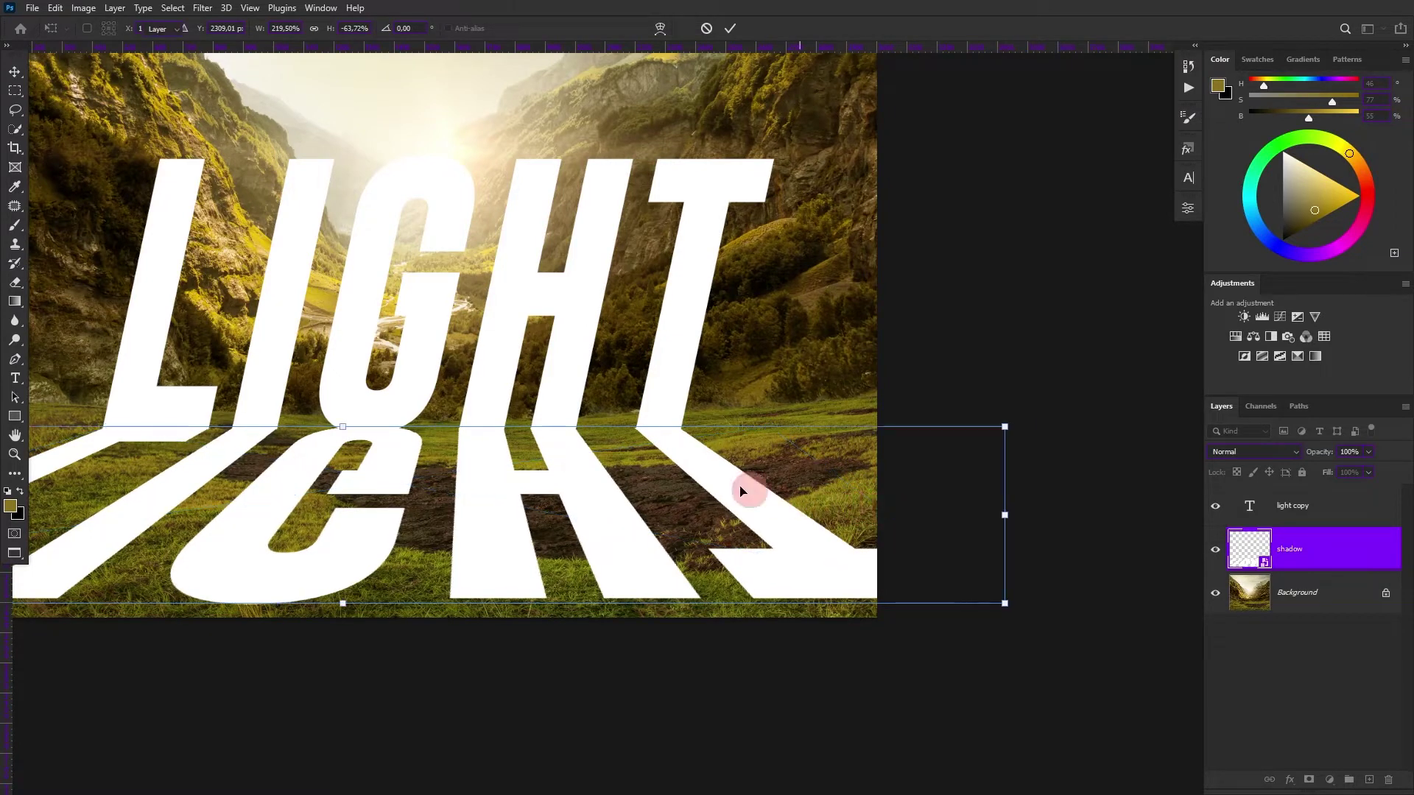
pyautogui.moveTo(587, 467); pyautogui.dragTo(708, 508)
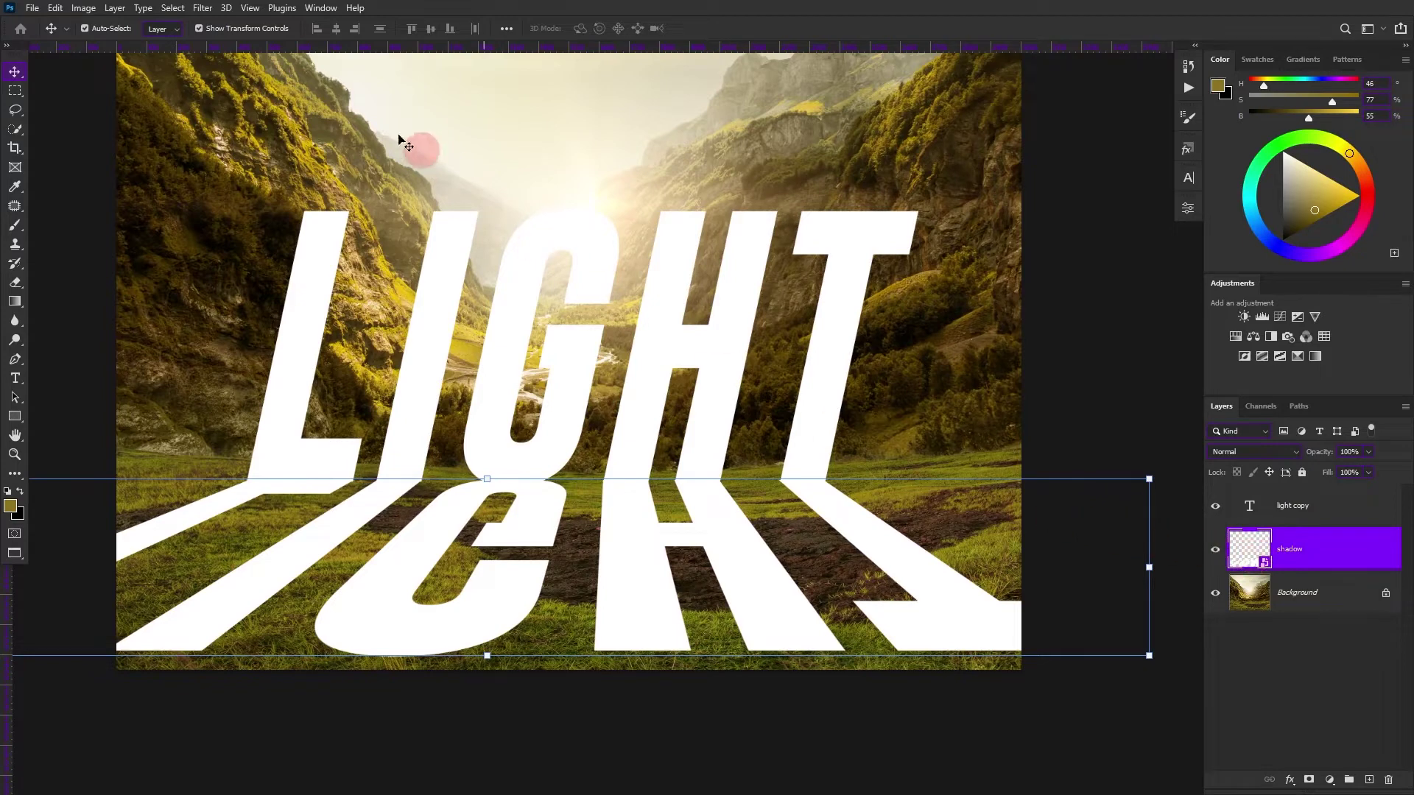
pyautogui.click(203, 9)
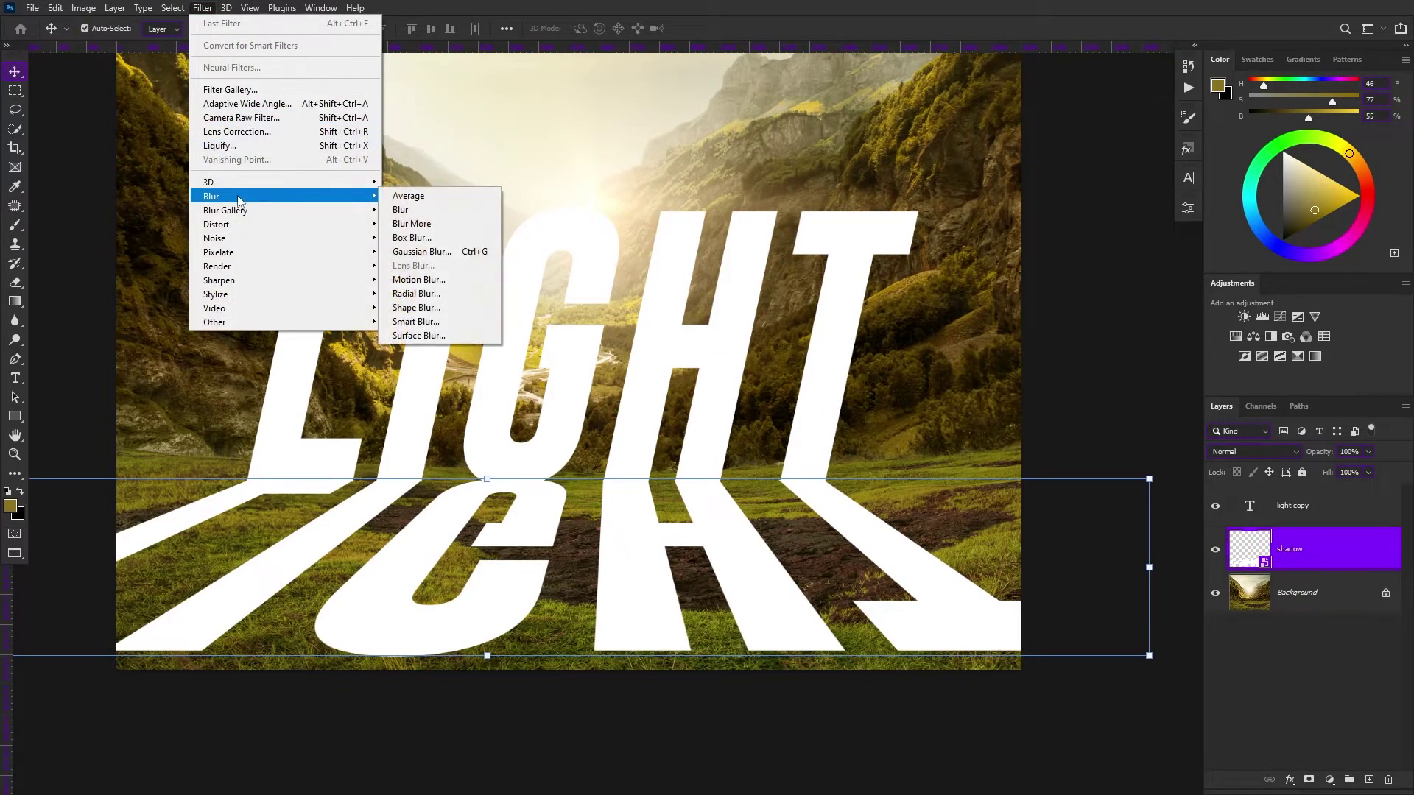
pyautogui.moveTo(227, 210)
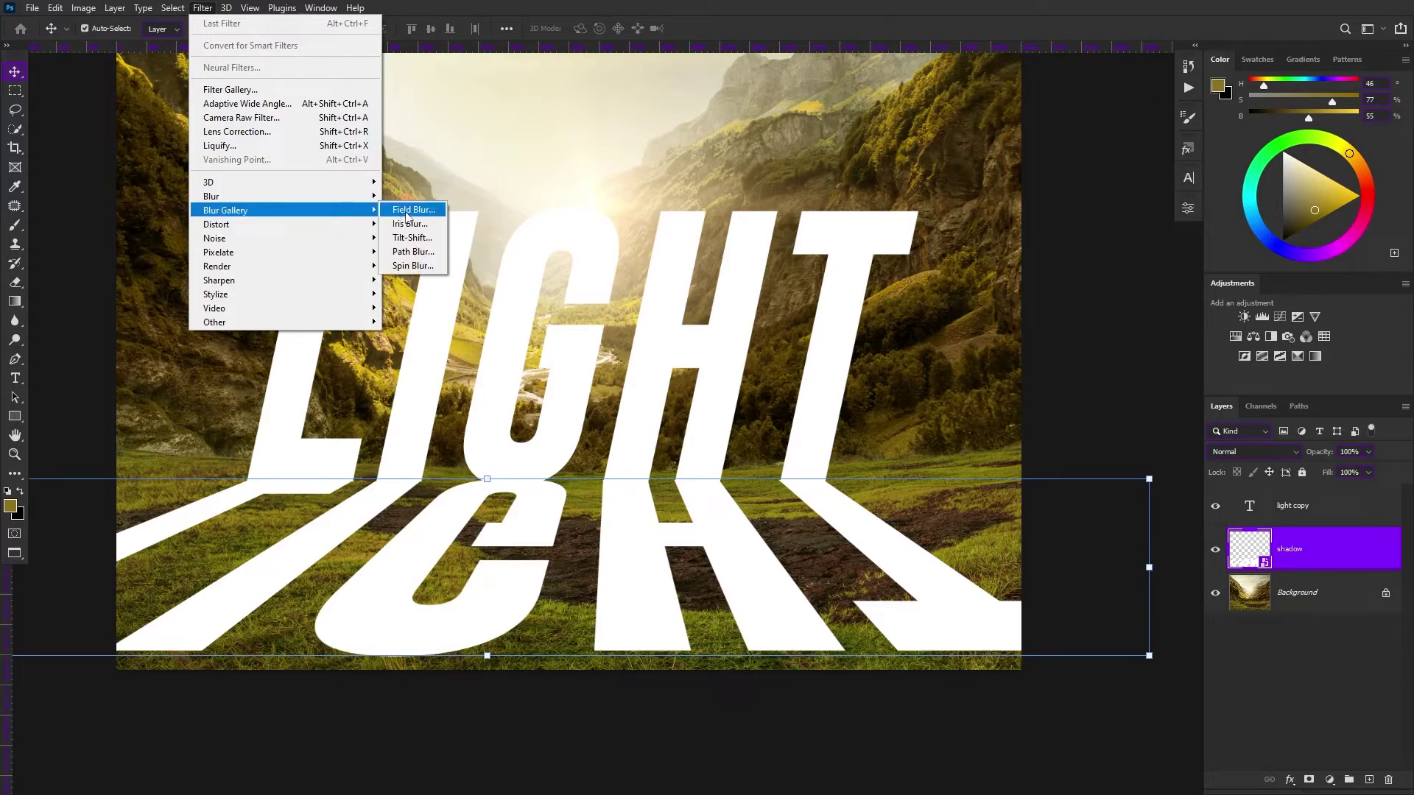
# Step: Apply a 21 px Field Blur from the Blur Gallery to the shadow
pyautogui.click(406, 213)
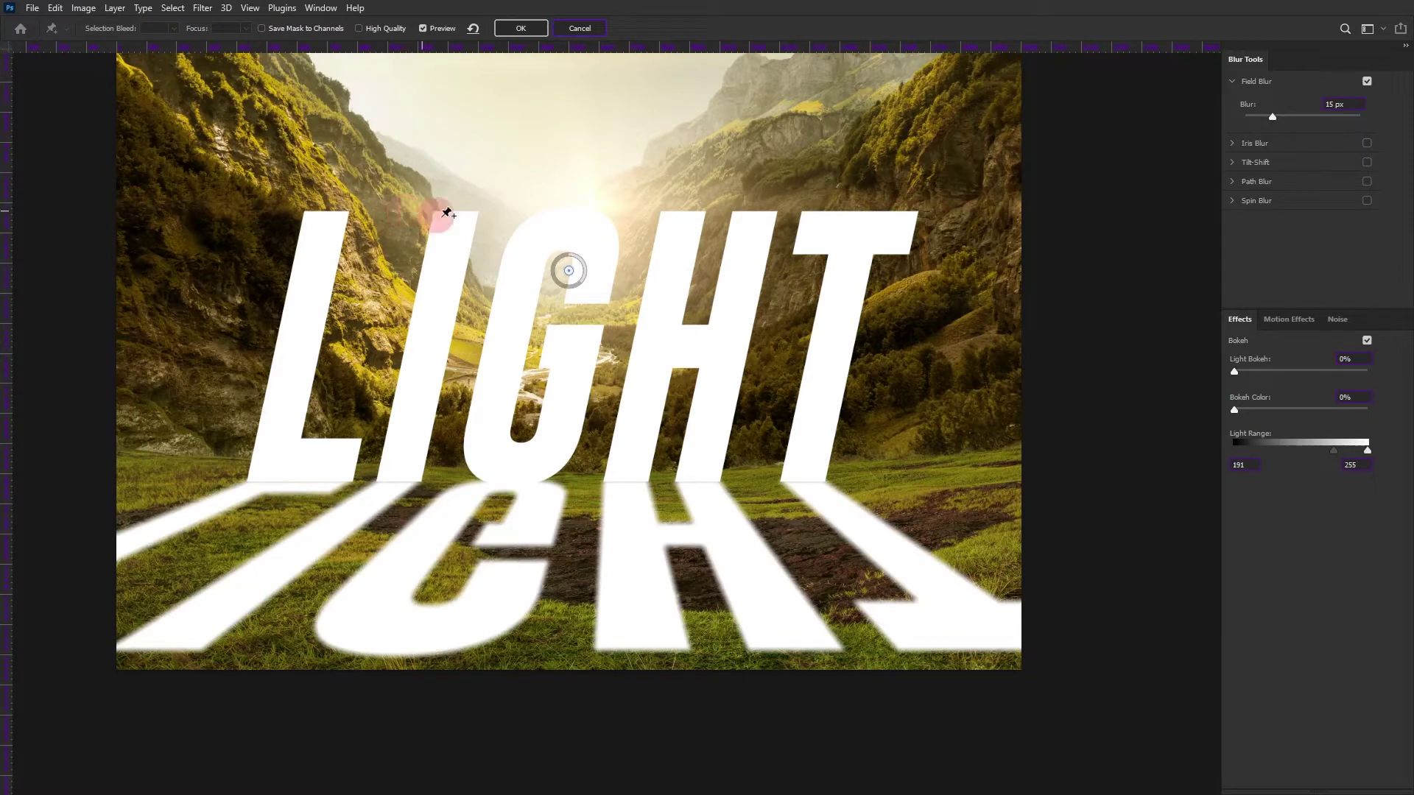
pyautogui.moveTo(1274, 119); pyautogui.dragTo(1278, 117)
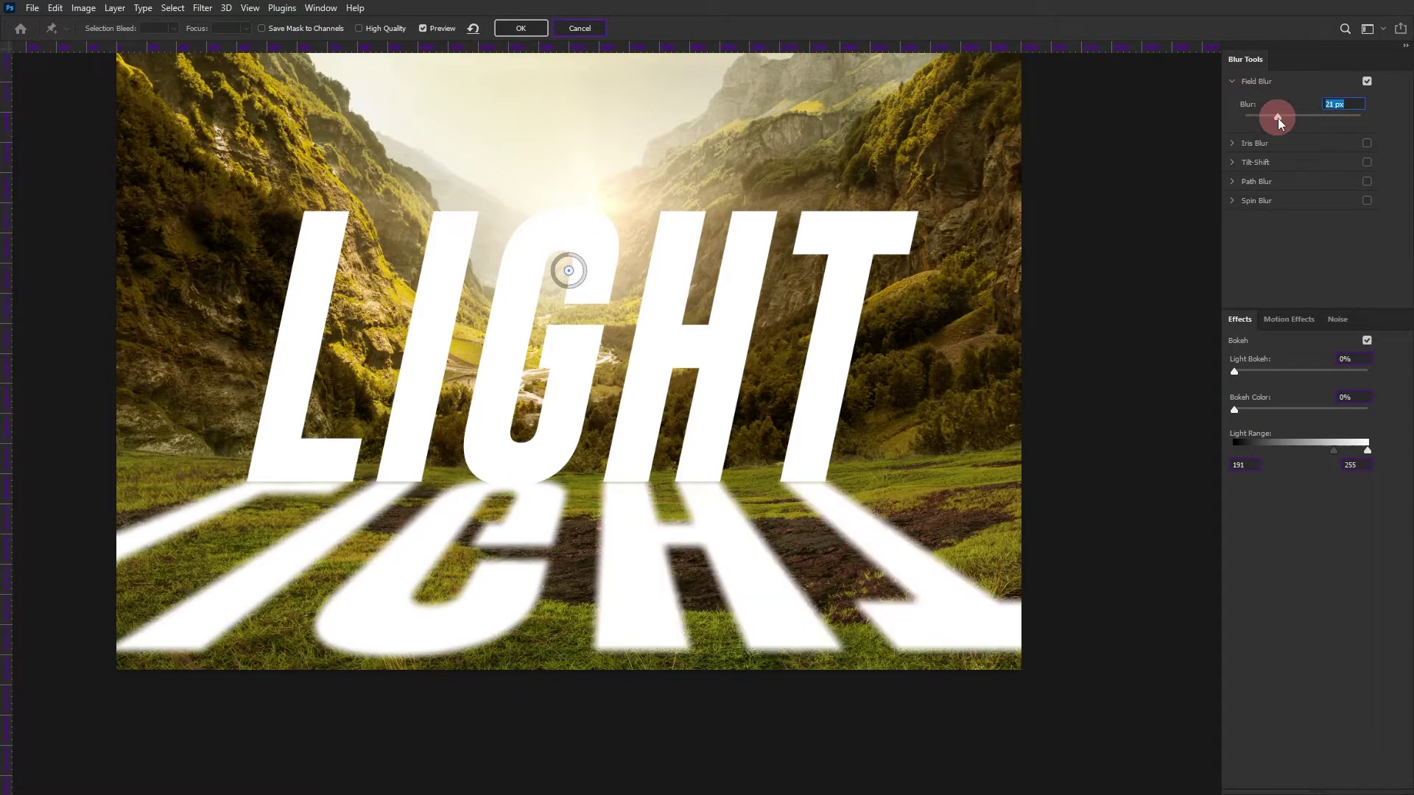
pyautogui.click(522, 29)
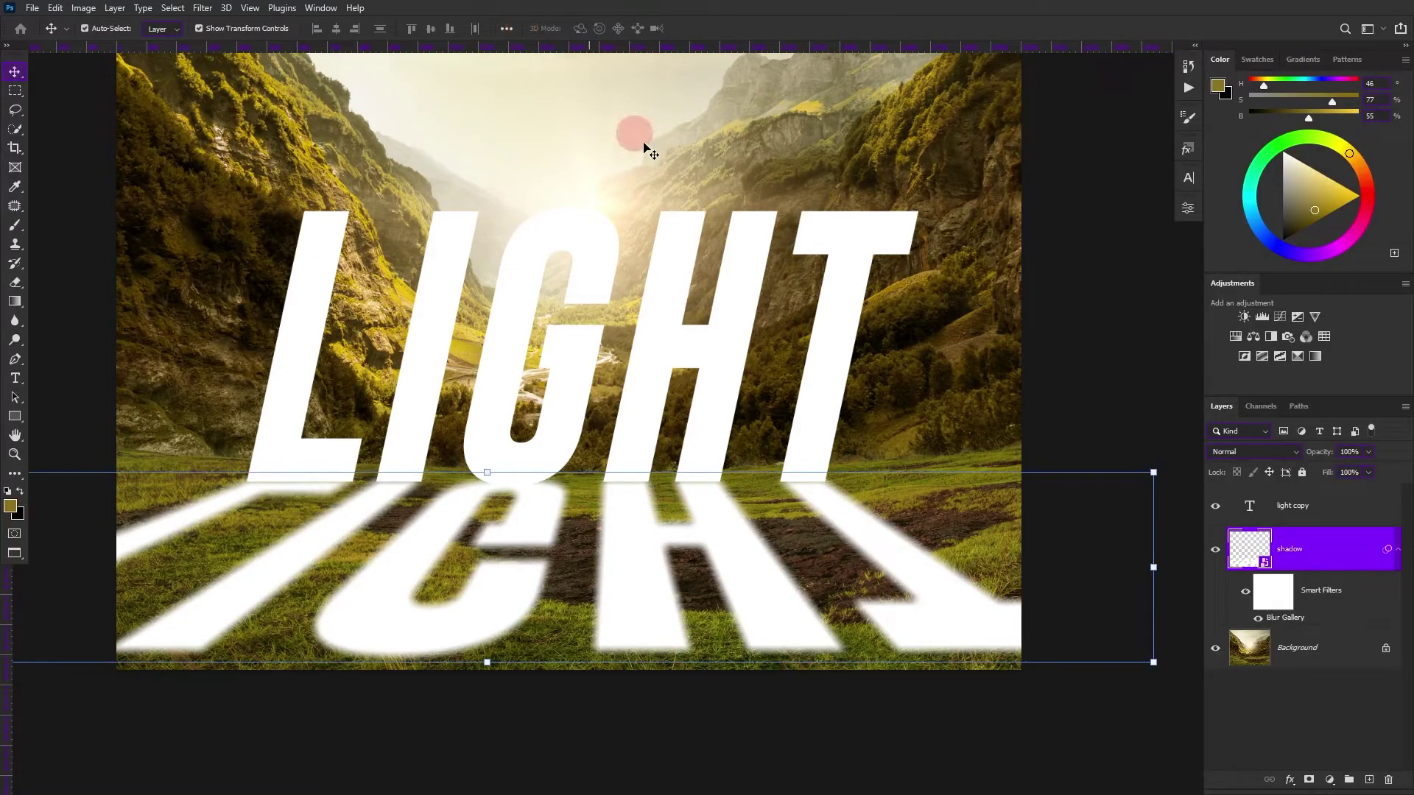
# Step: Draw a gradient down the blur mask, keeping the shadow's top sharp
pyautogui.click(1266, 586)
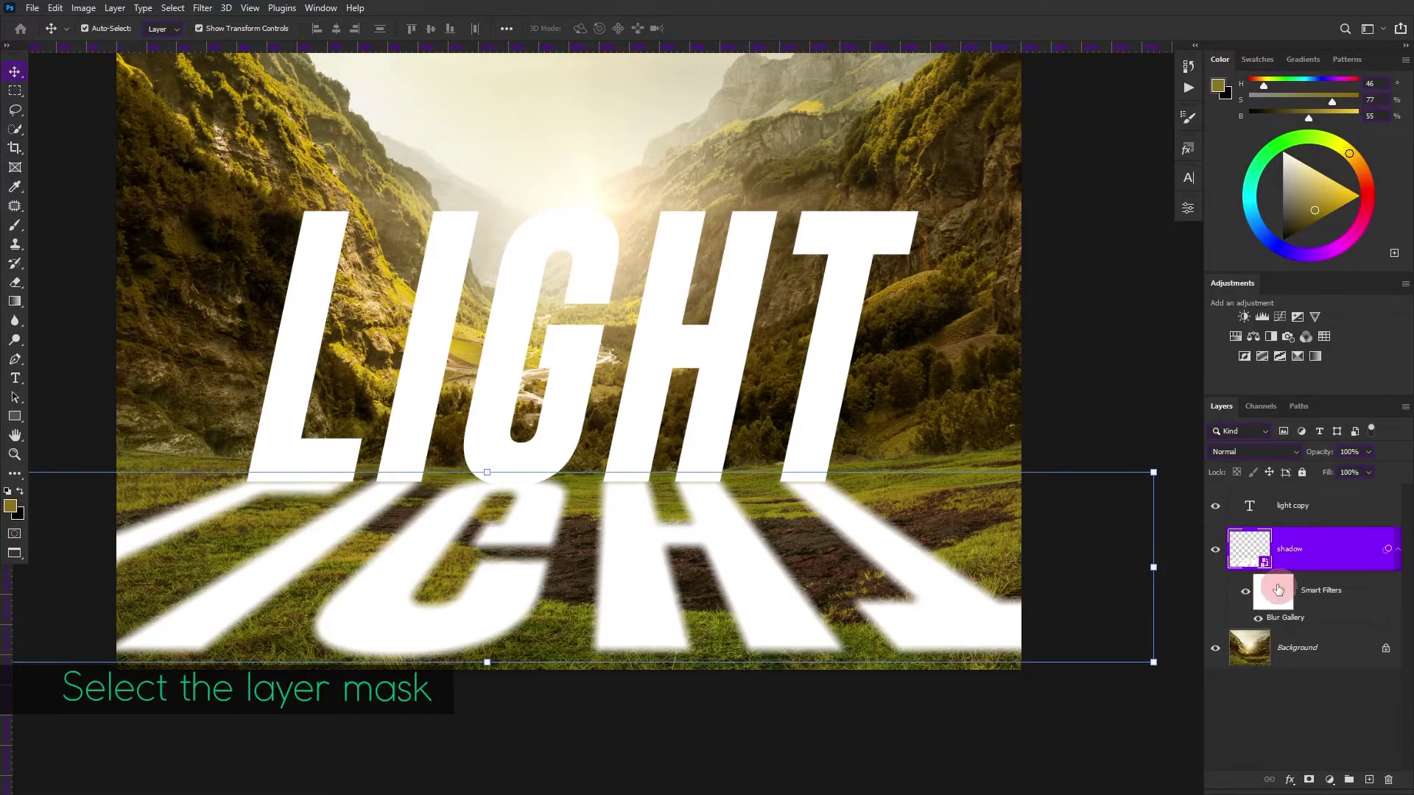
pyautogui.click(1282, 597)
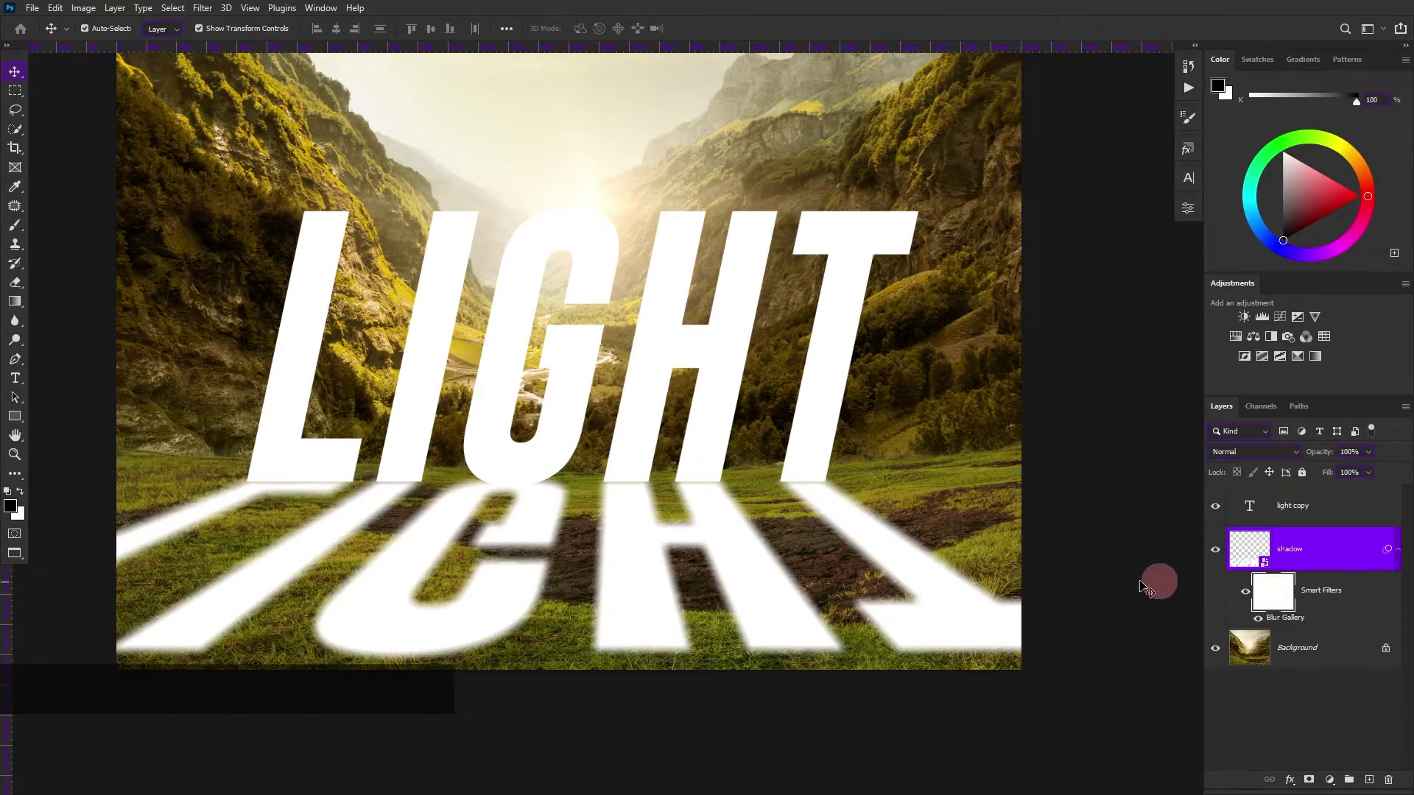
pyautogui.click(14, 302)
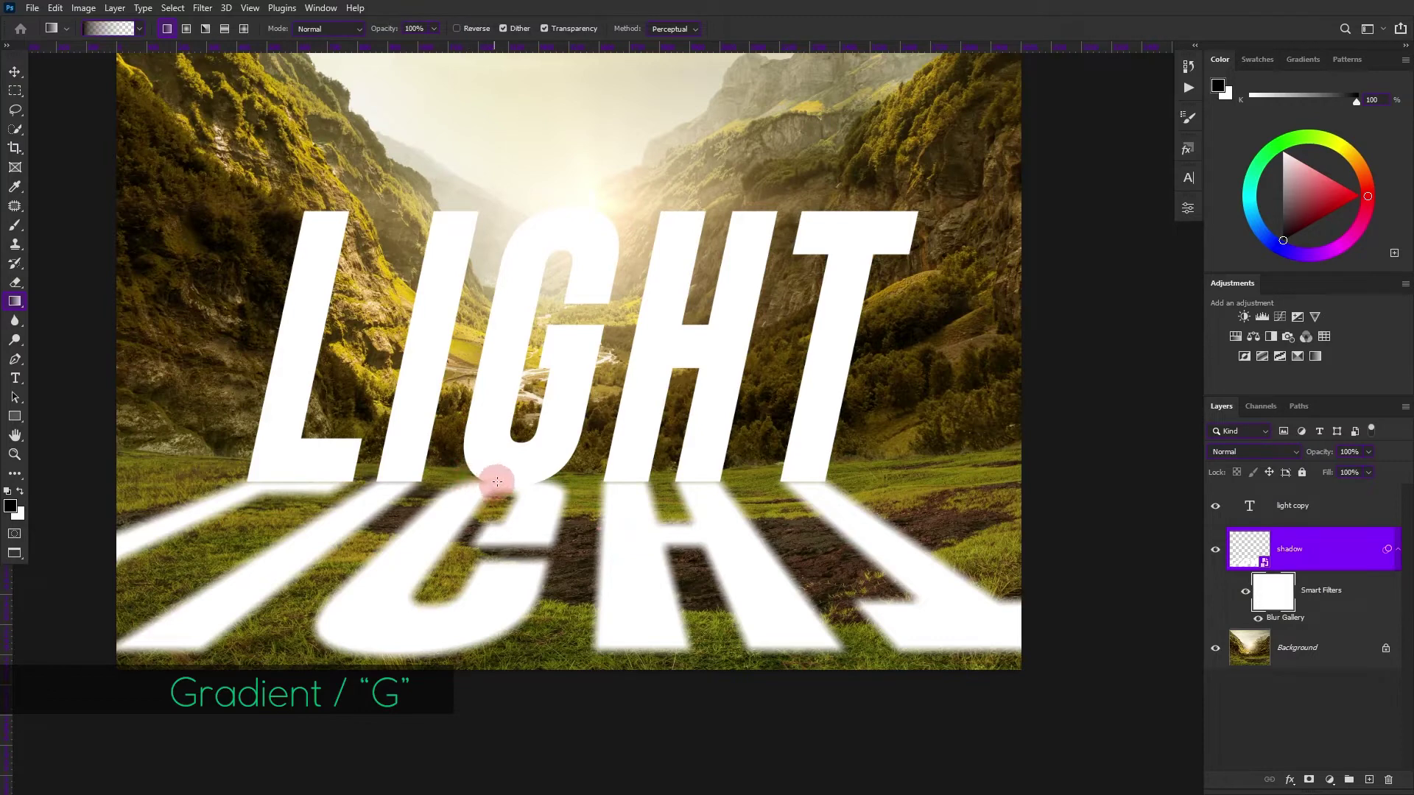
pyautogui.moveTo(497, 479); pyautogui.dragTo(483, 610)
pyautogui.moveTo(514, 478); pyautogui.dragTo(481, 673)
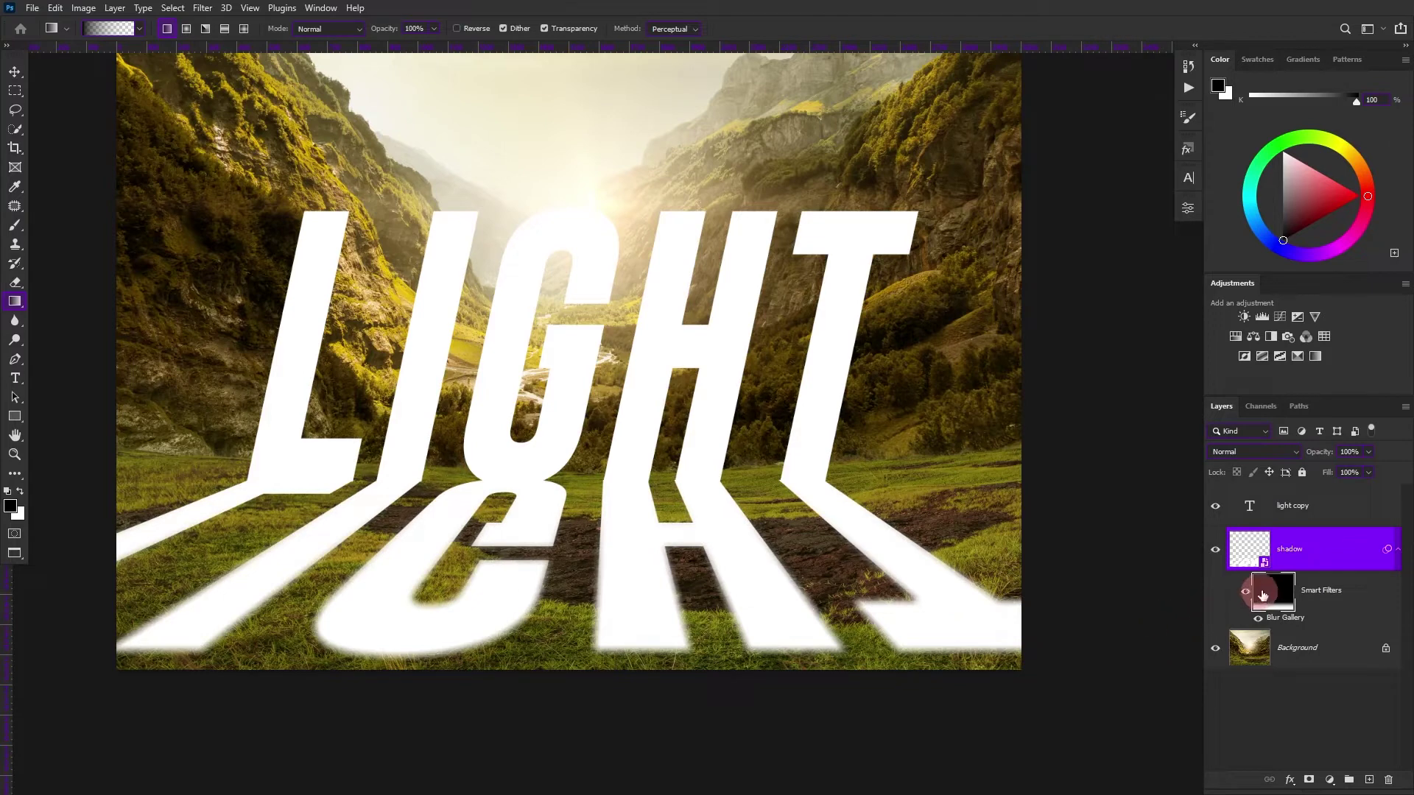
# Step: Rasterize the shadow, merge it with 'light copy' into a smart object, and load its selection
pyautogui.rightClick(1338, 556)
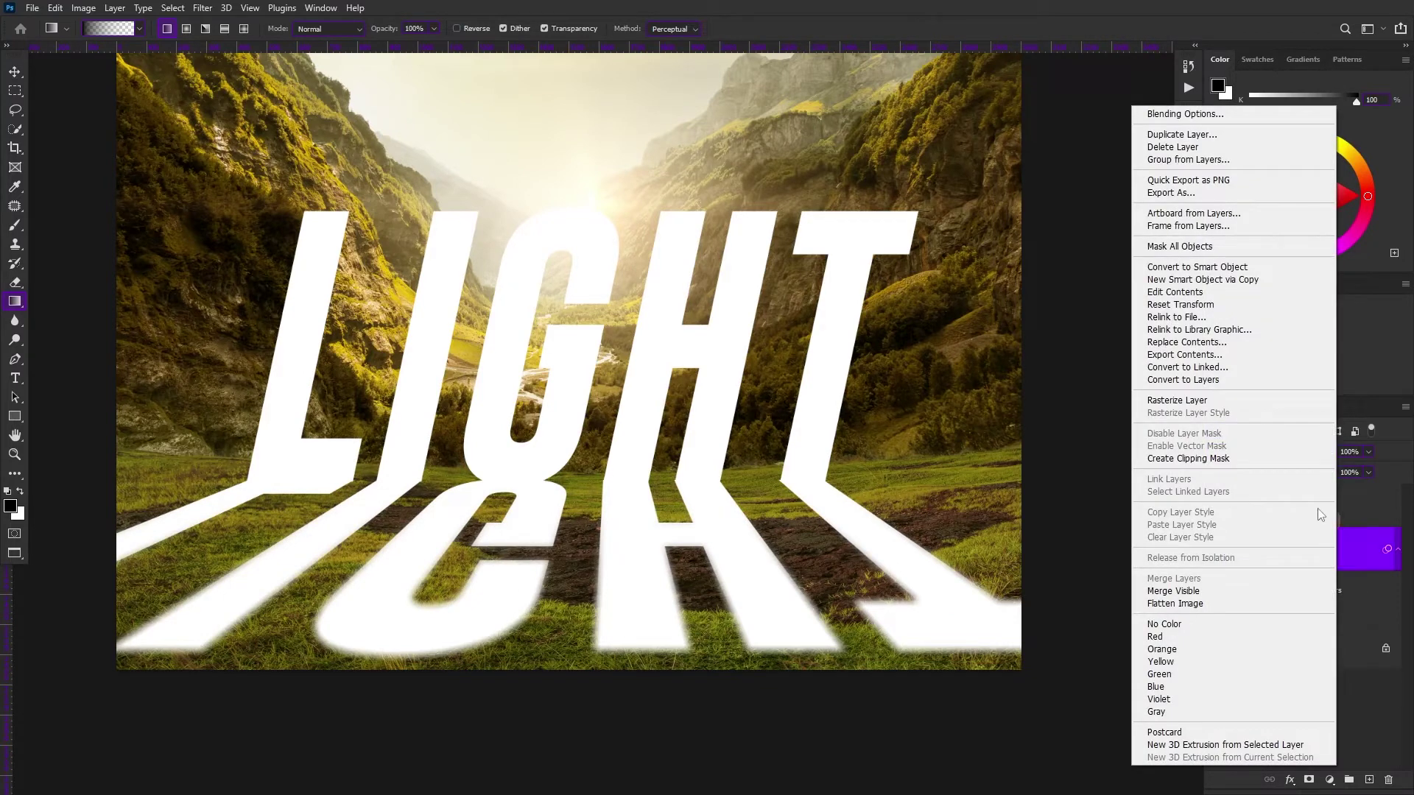
pyautogui.click(1275, 401)
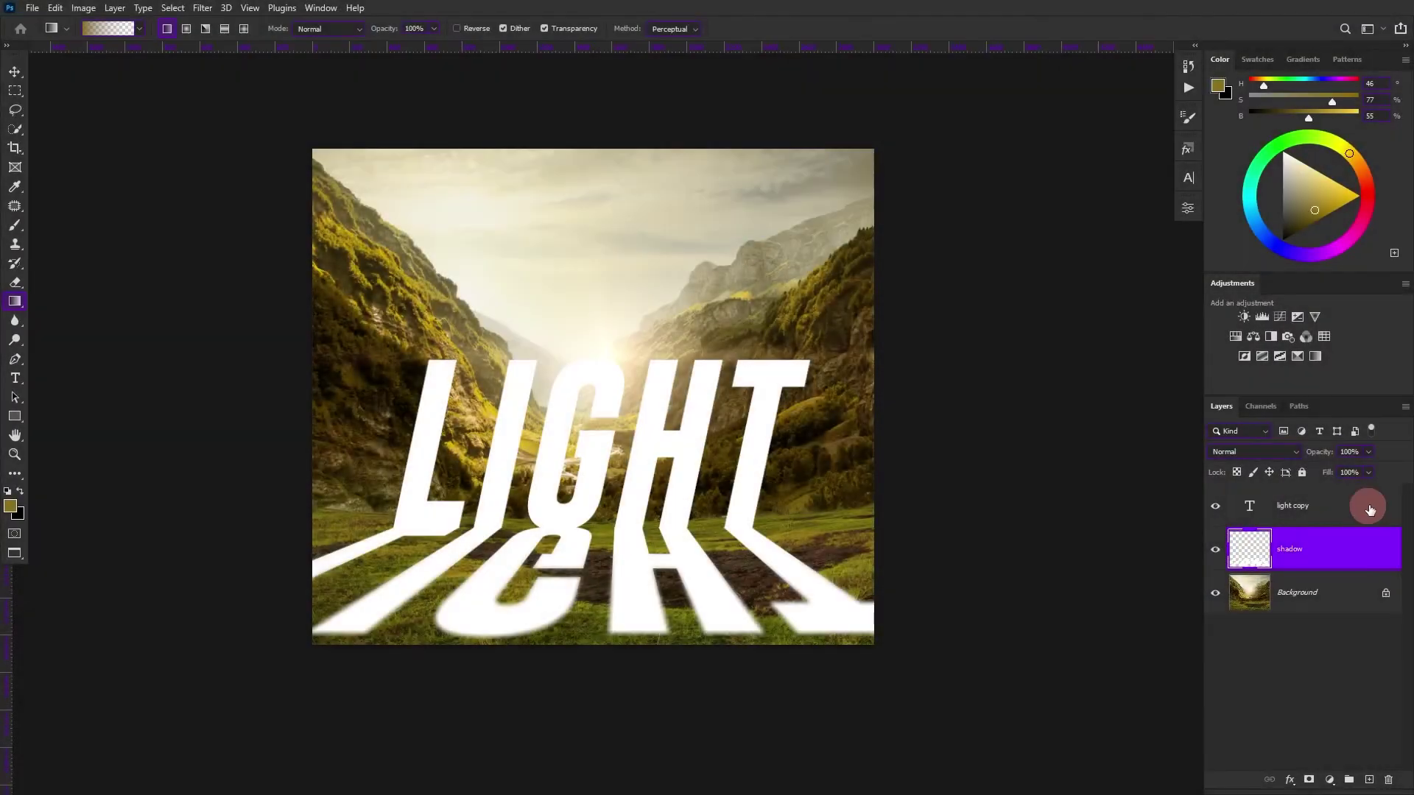
pyautogui.keyDown('ctrl'); pyautogui.click(1370, 510); pyautogui.keyUp('ctrl')
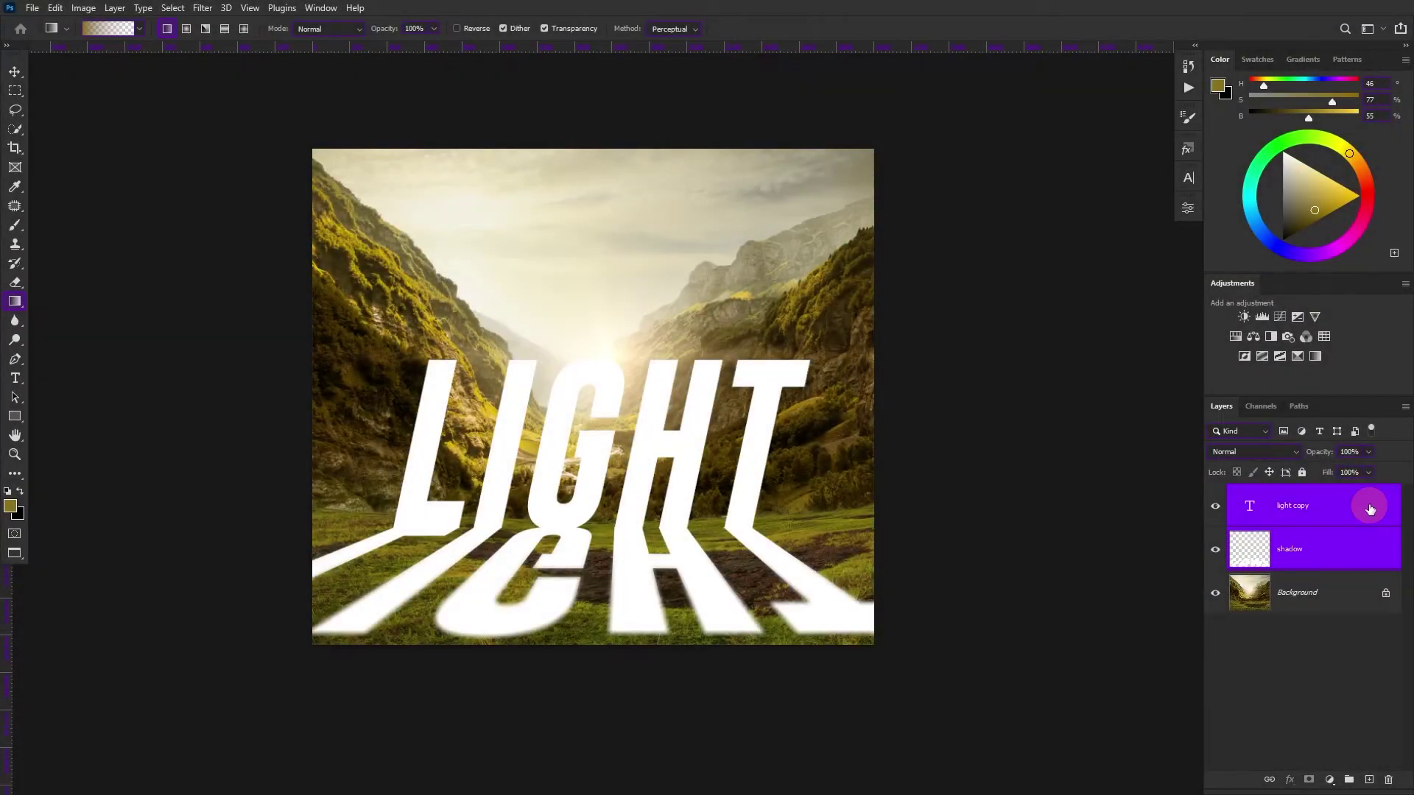
pyautogui.rightClick(1369, 509)
pyautogui.click(1323, 280)
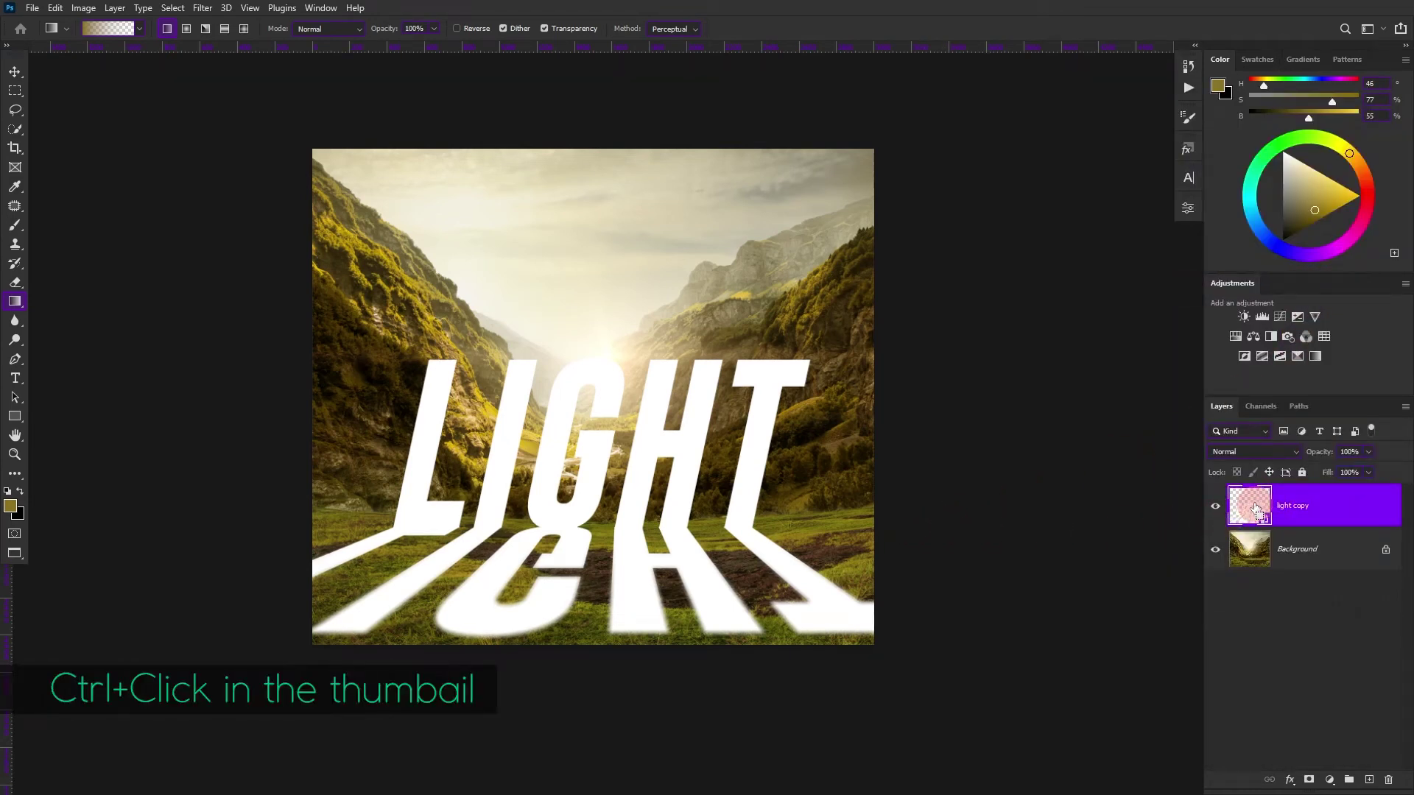
pyautogui.keyDown('ctrl'); pyautogui.click(1254, 510); pyautogui.keyUp('ctrl')
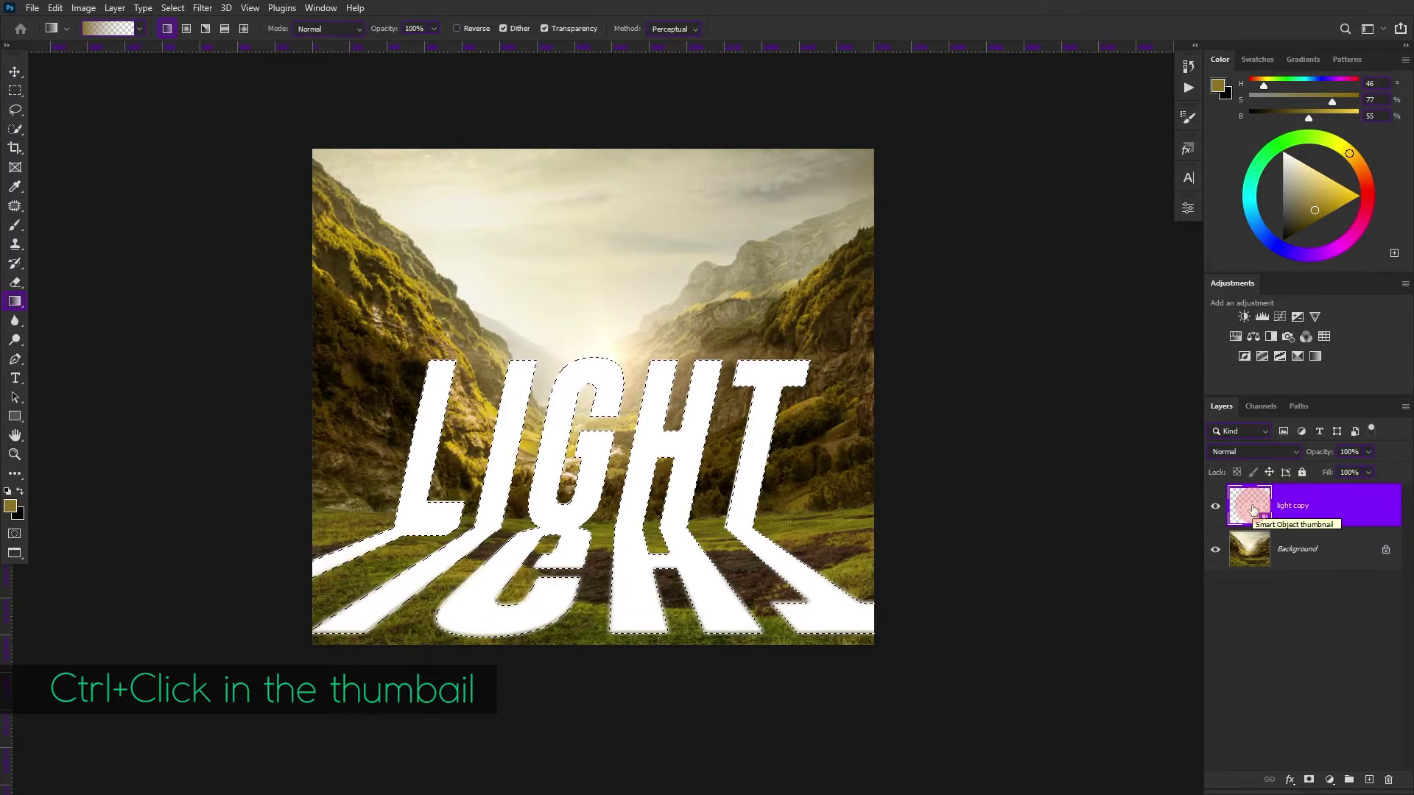
# Step: Add a darkening Curves adjustment from the selection, hide the text, and invert its mask
pyautogui.click(1280, 316)
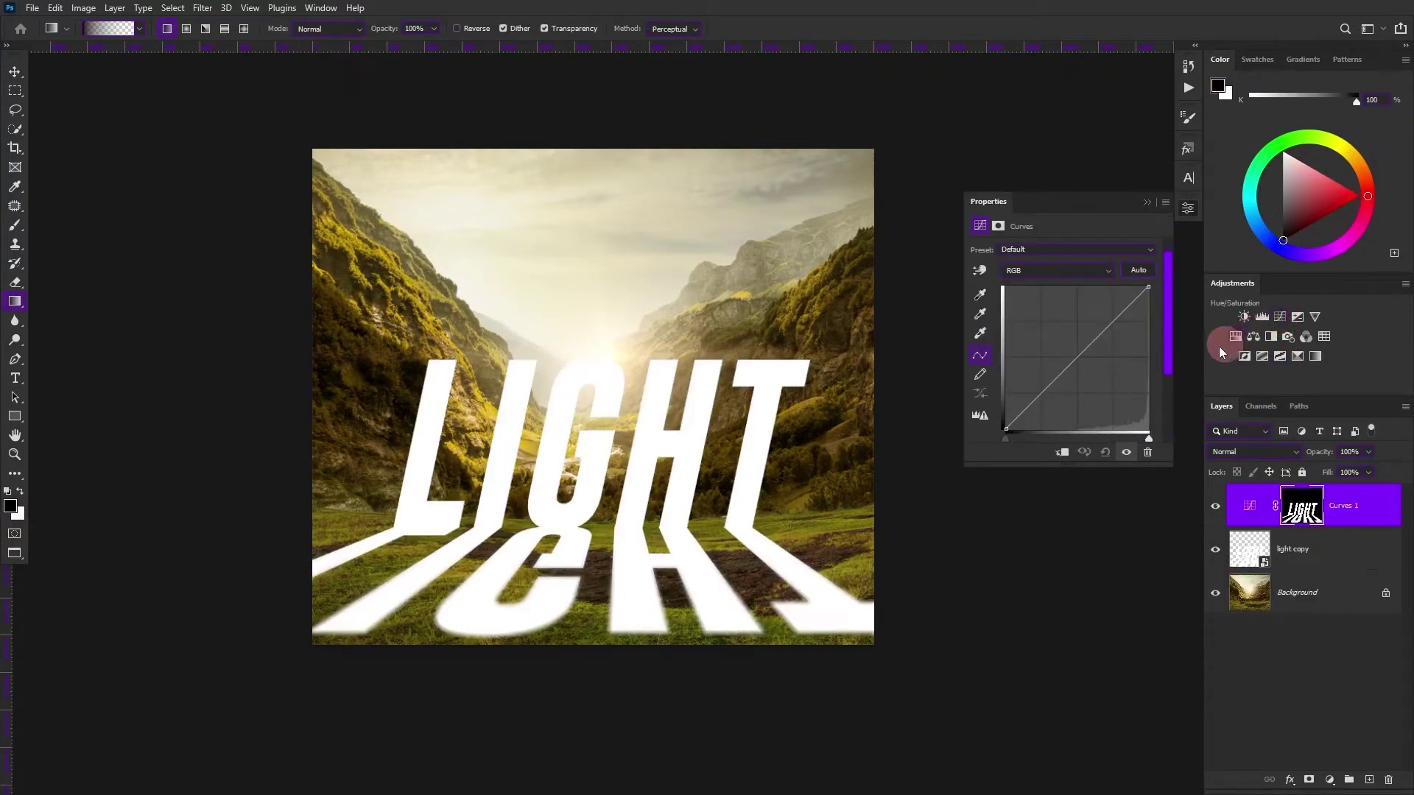
pyautogui.moveTo(1073, 362); pyautogui.dragTo(1096, 391)
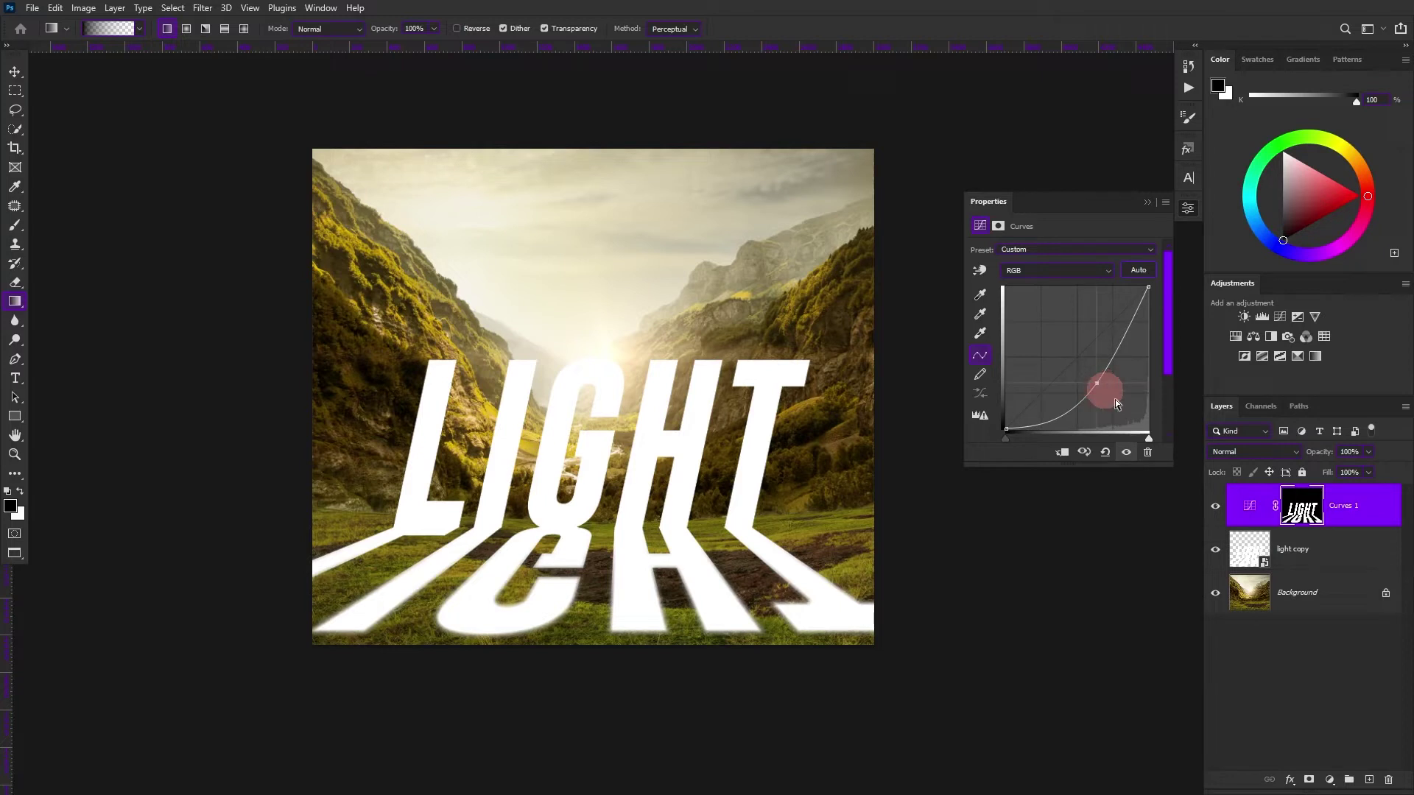
pyautogui.click(1218, 549)
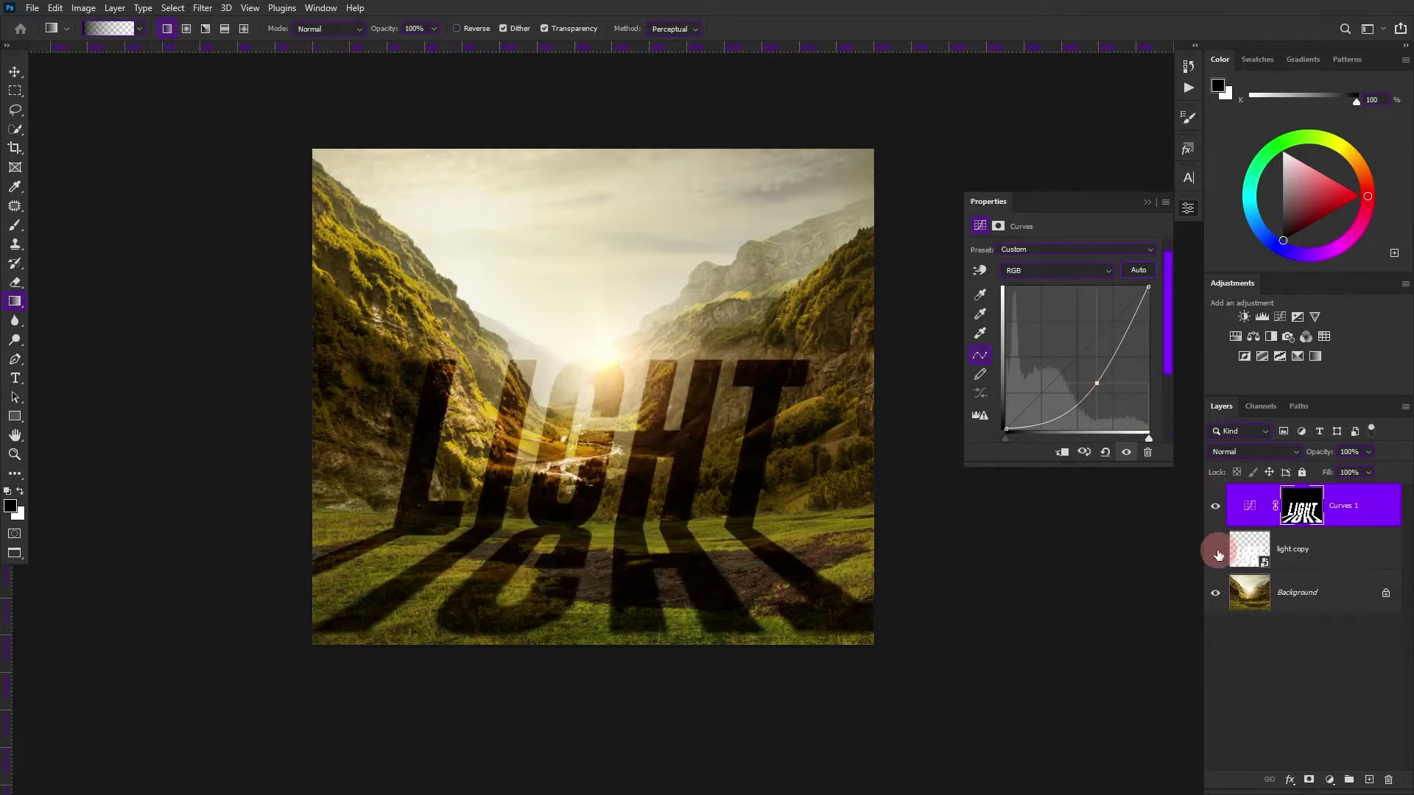
pyautogui.click(1300, 518)
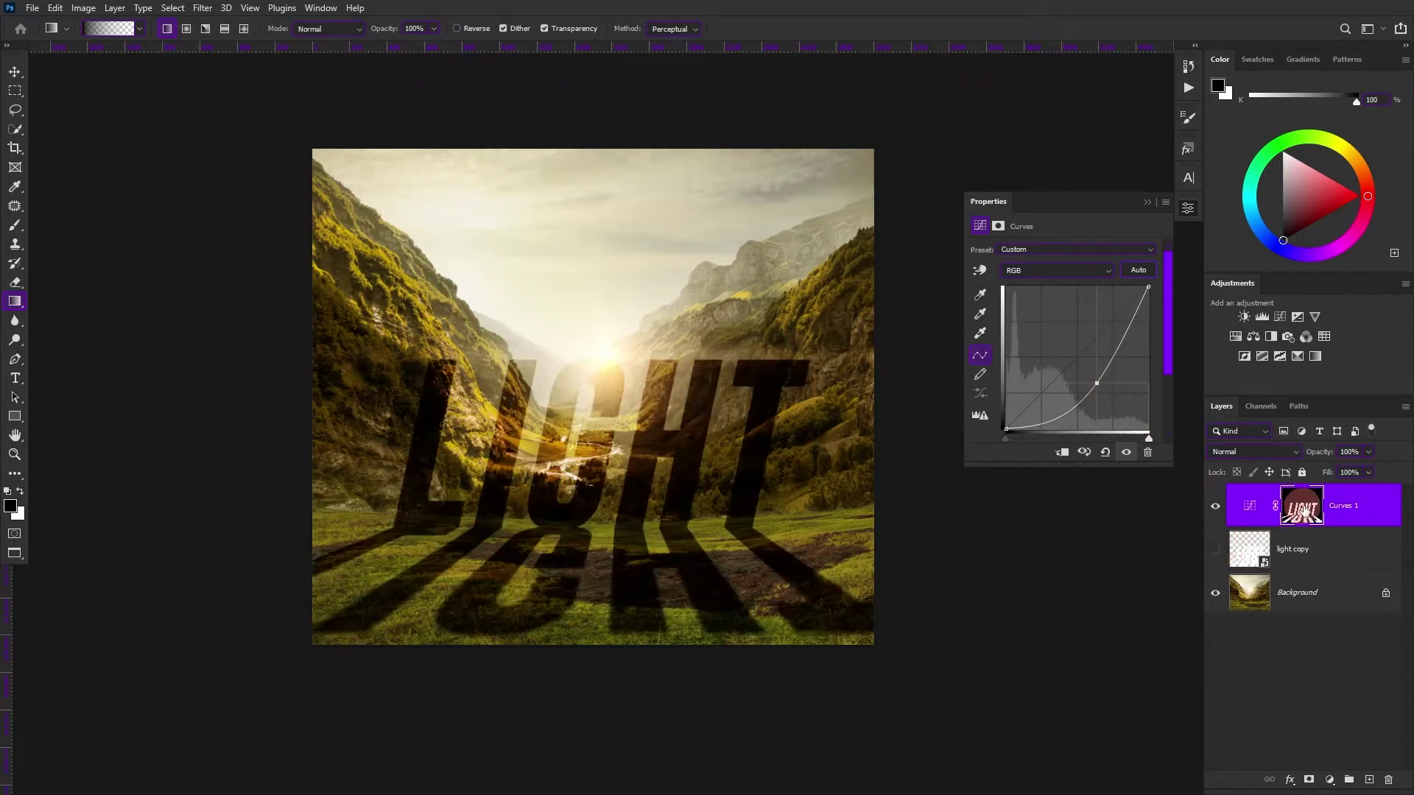
pyautogui.click(1300, 513)
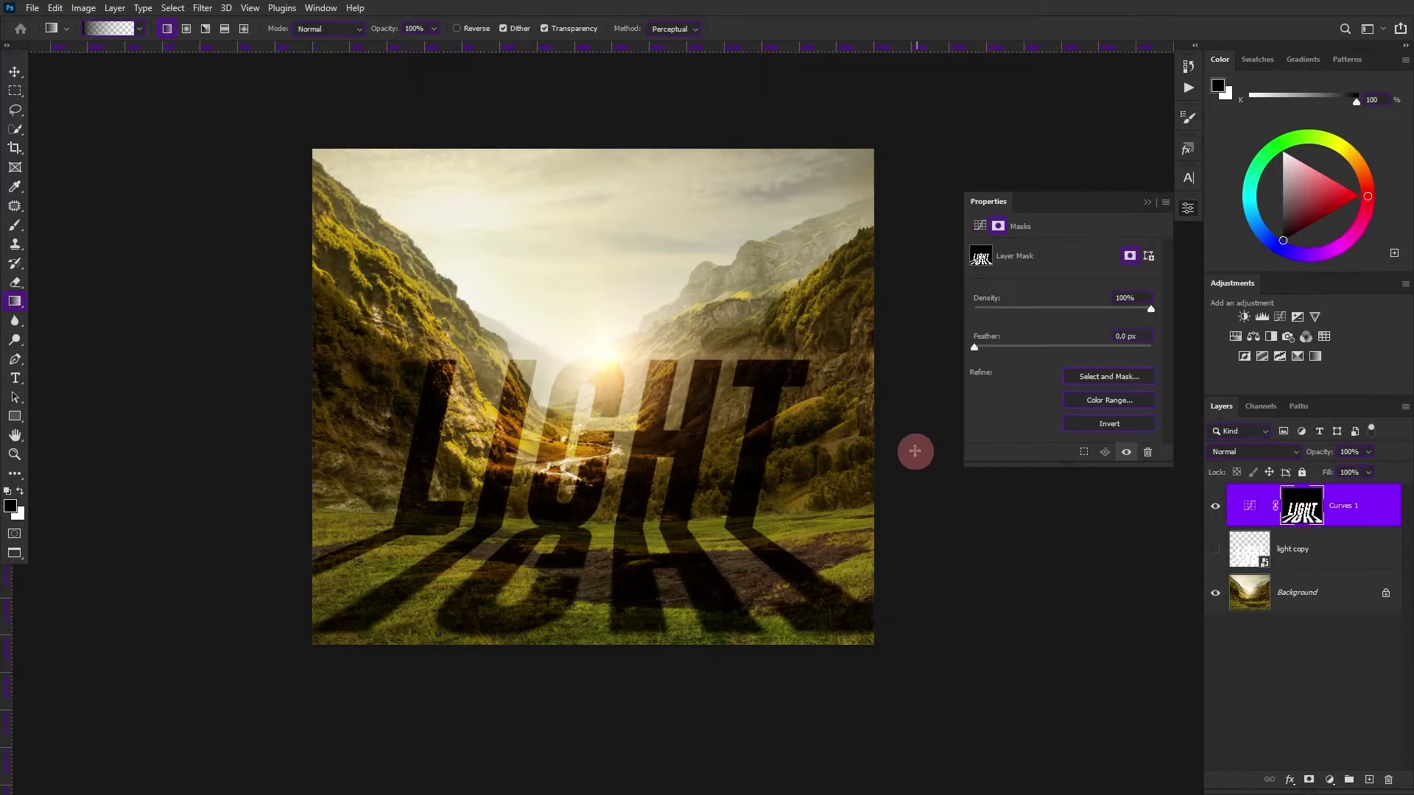
pyautogui.hotkey('ctrl', 'i')
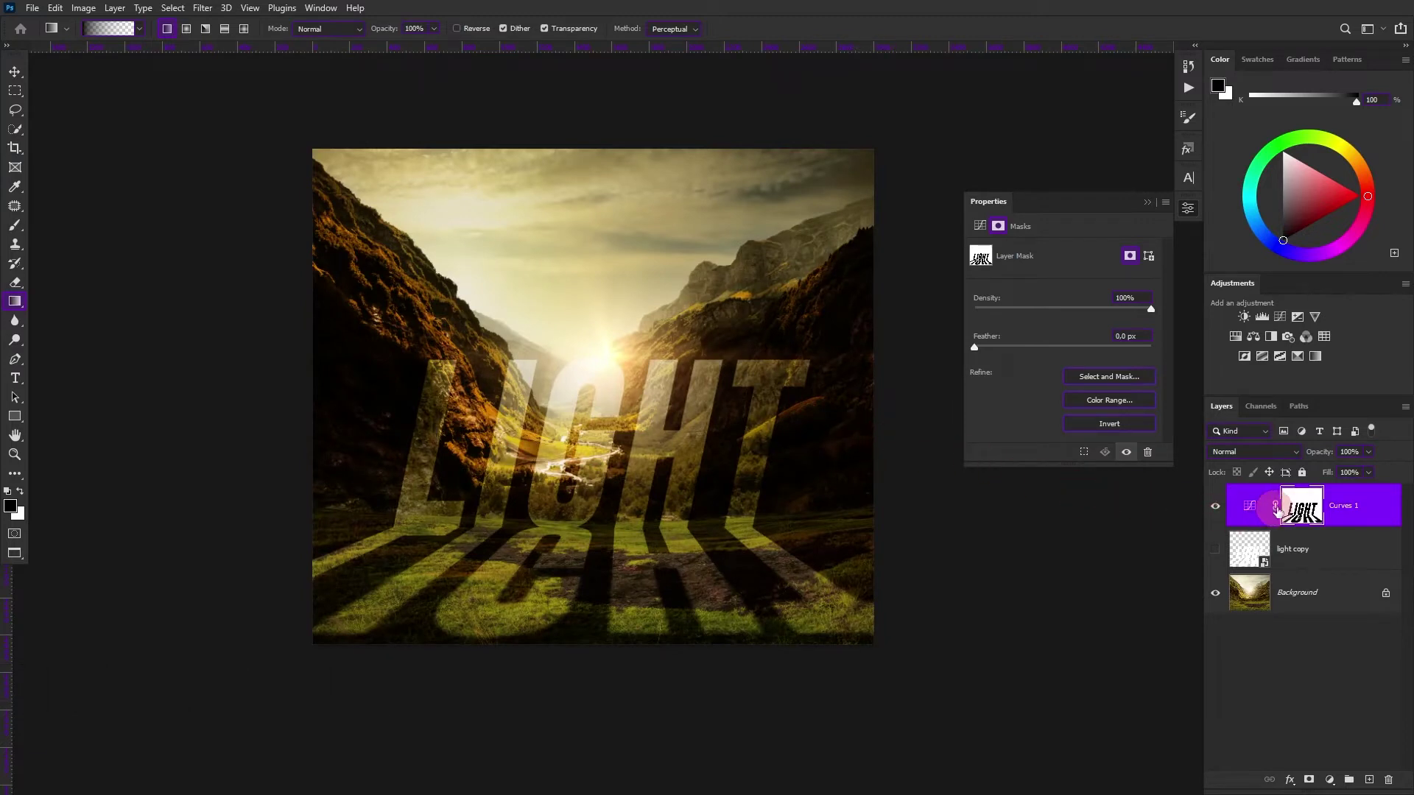
# Step: Add an Exposure adjustment at -1.50 and clip it to the Curves layer
pyautogui.click(1299, 317)
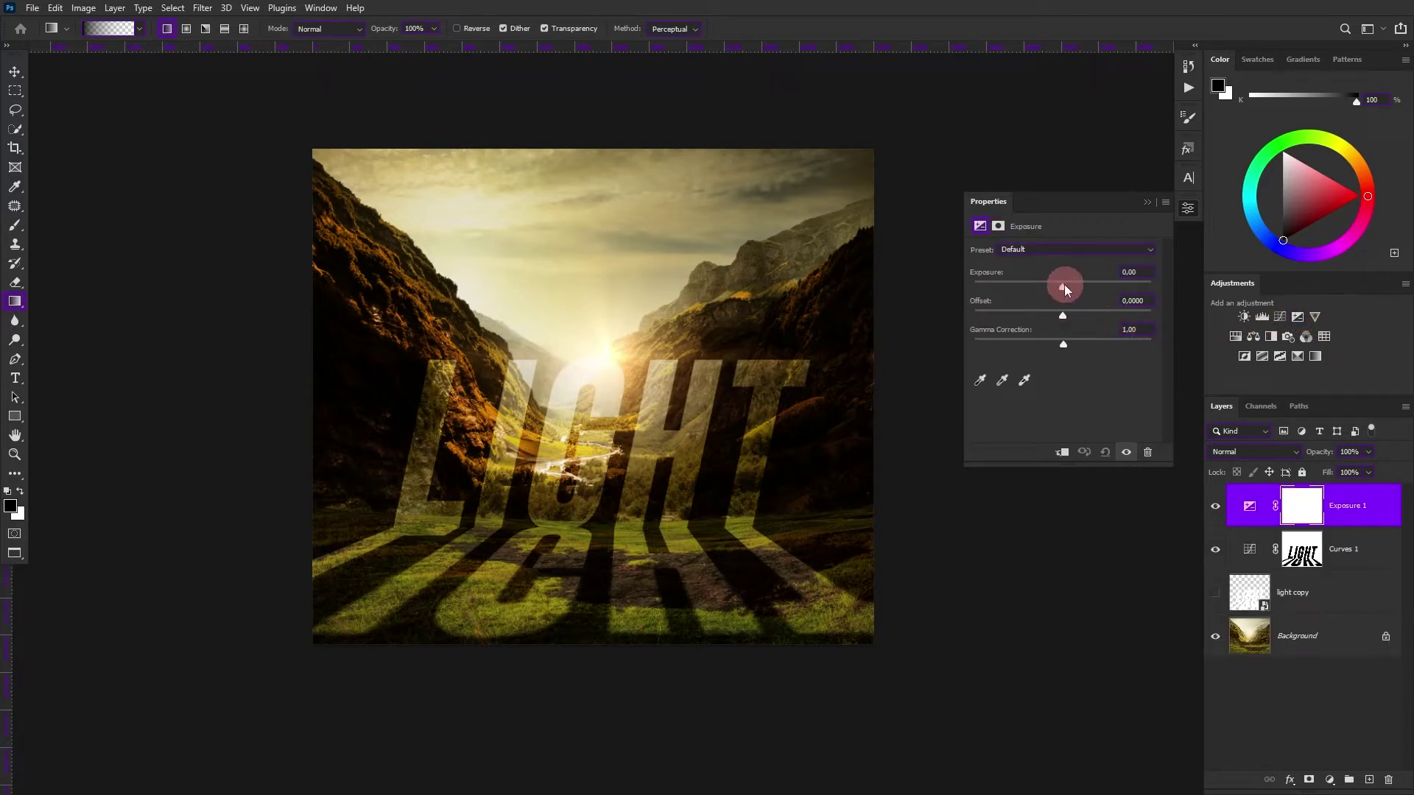
pyautogui.moveTo(1063, 284); pyautogui.dragTo(1043, 287)
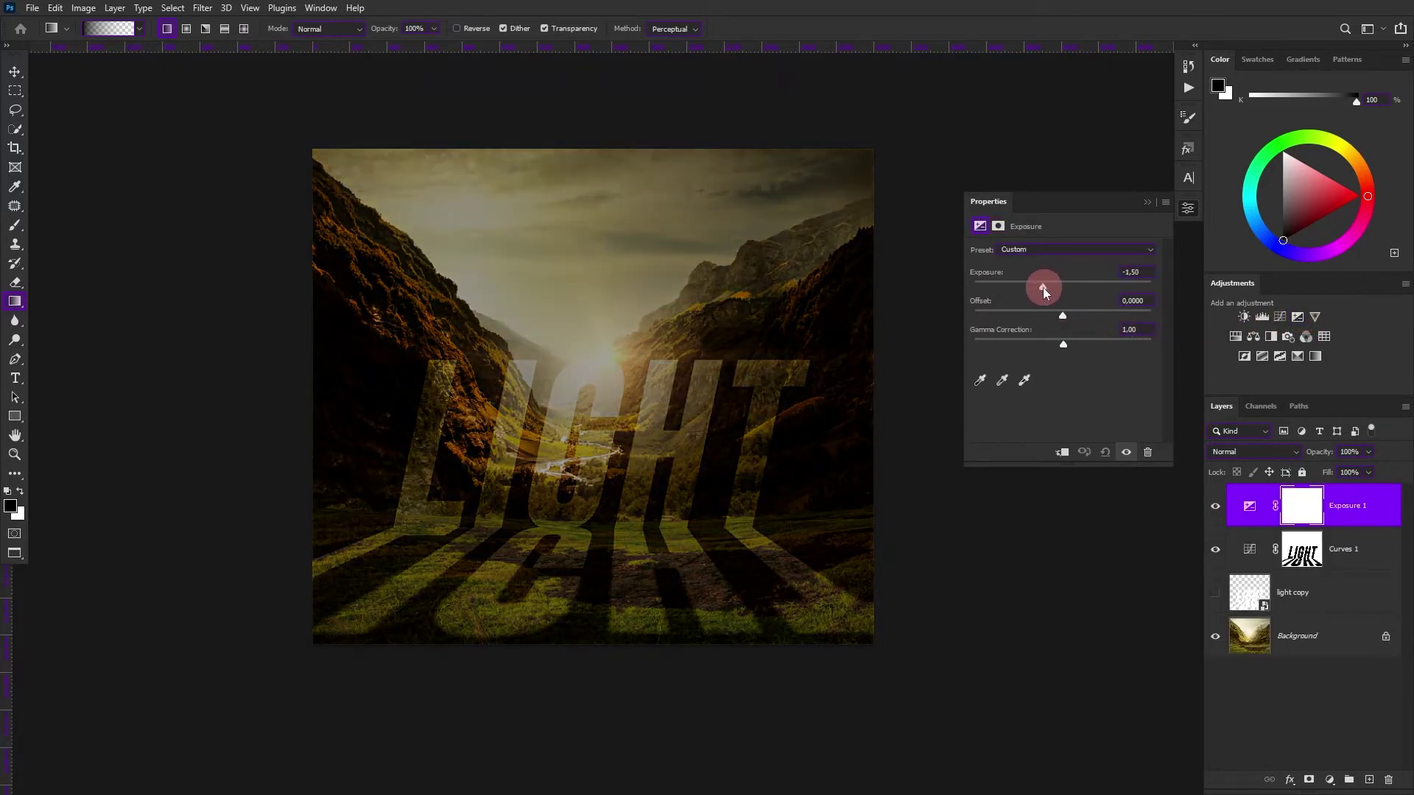
pyautogui.click(1066, 453)
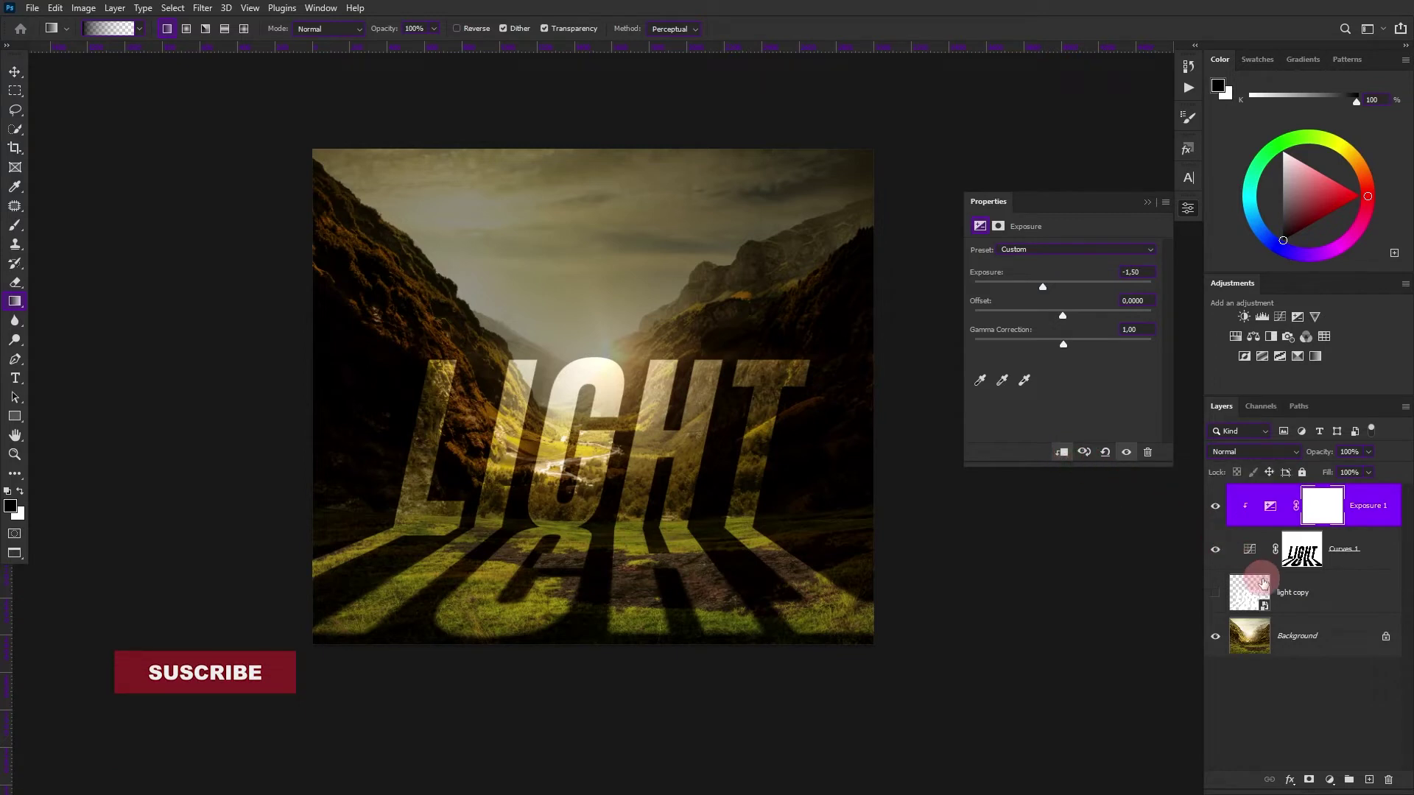
# Step: Unhide the light copy text layer and apply a 20,8-pixel Gaussian Blur to it
pyautogui.click(1255, 596)
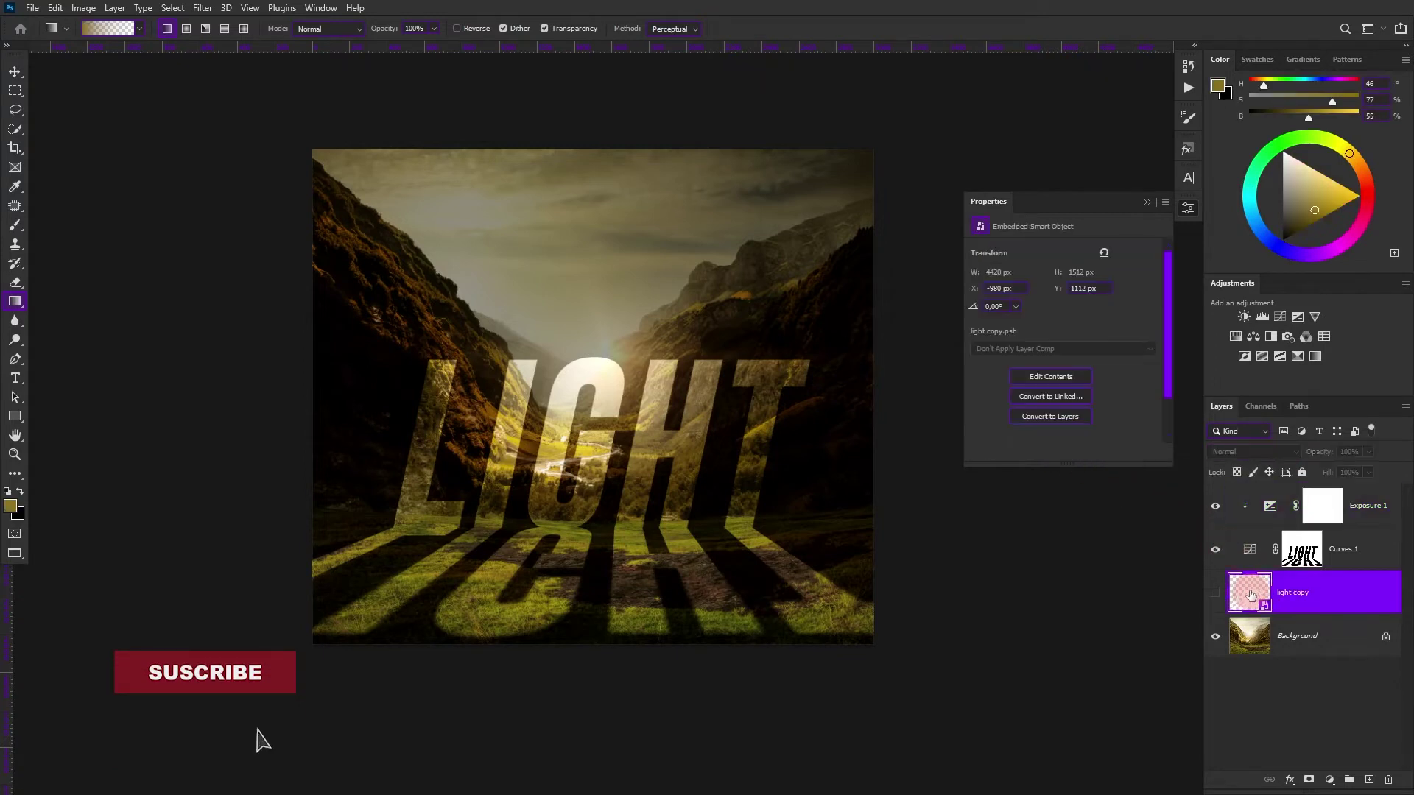
pyautogui.click(1215, 592)
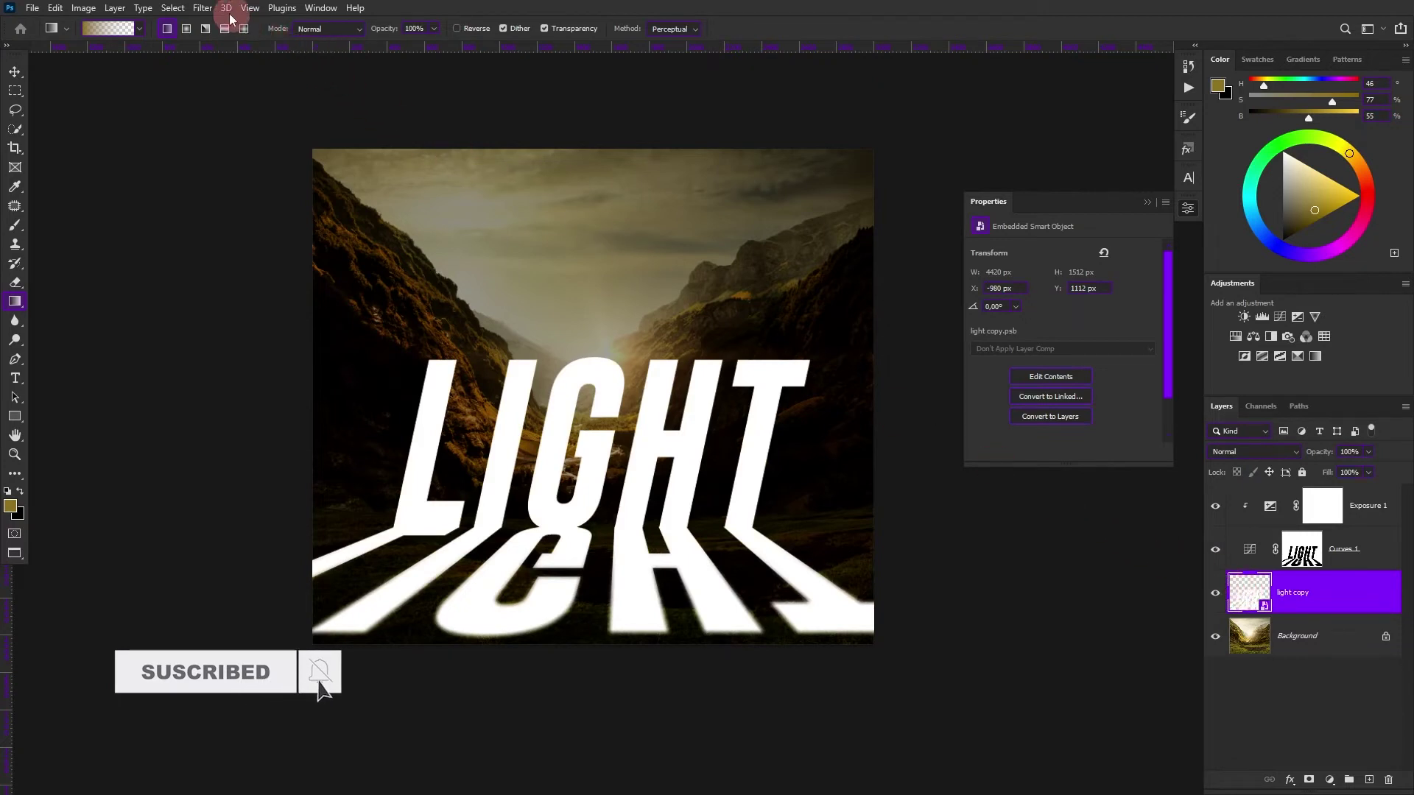
pyautogui.click(203, 8)
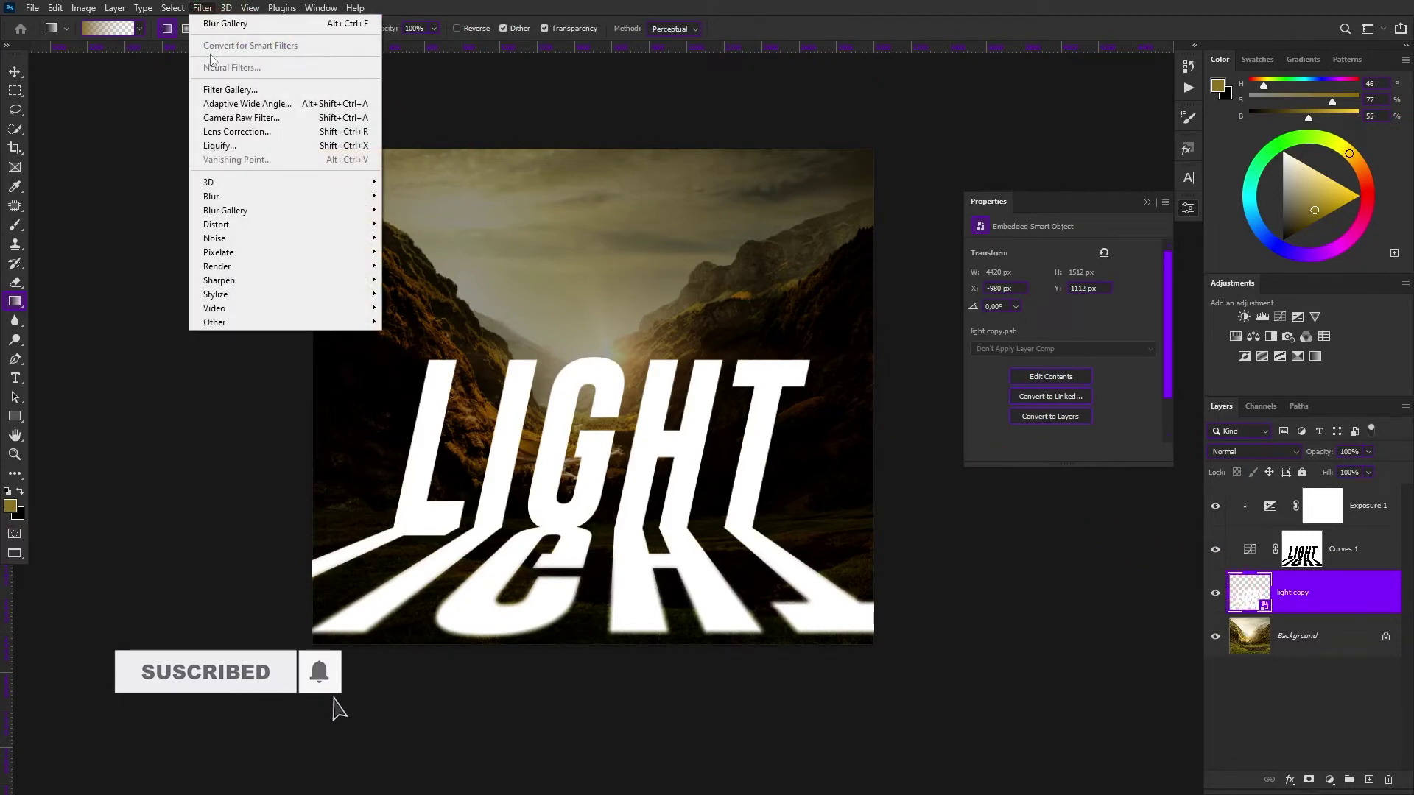
pyautogui.moveTo(211, 197)
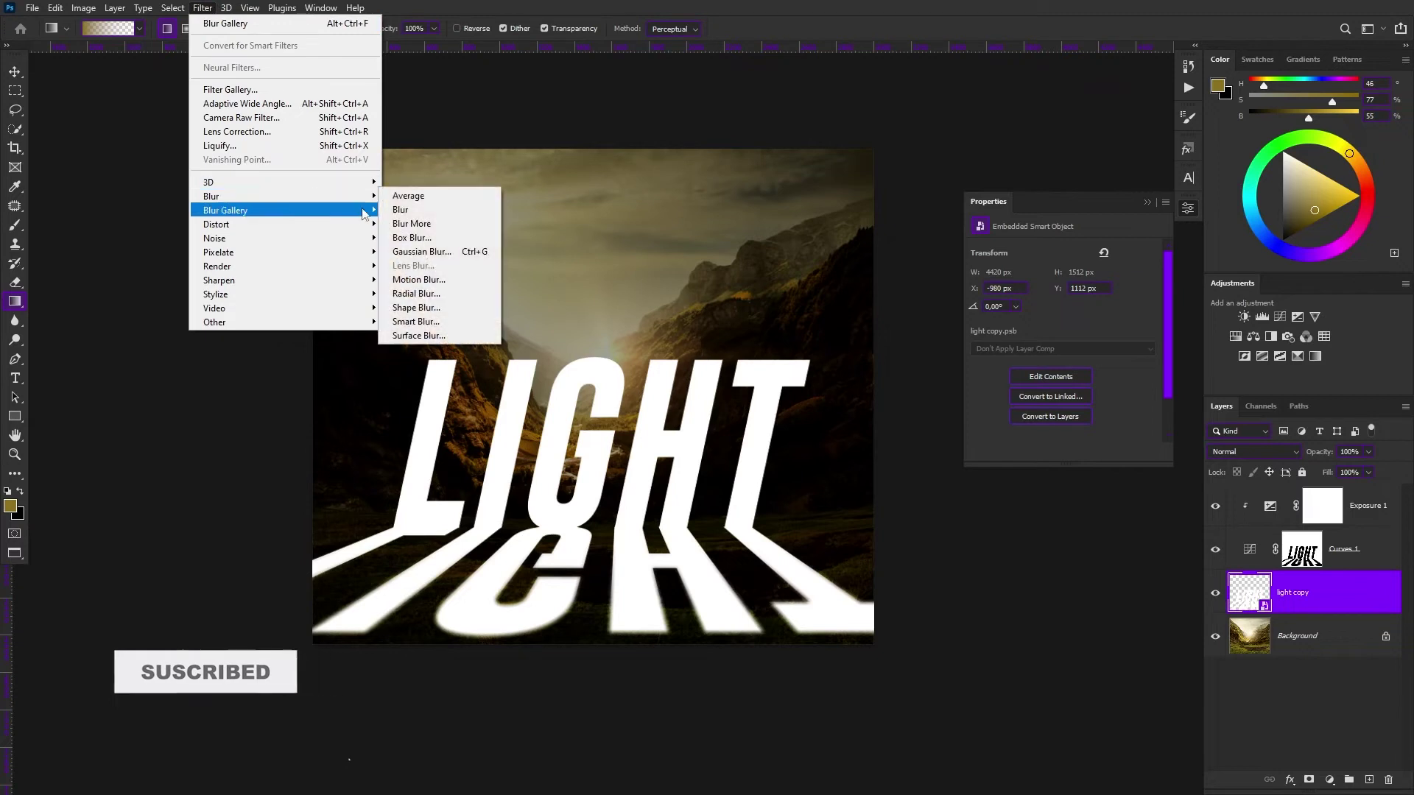
pyautogui.click(422, 252)
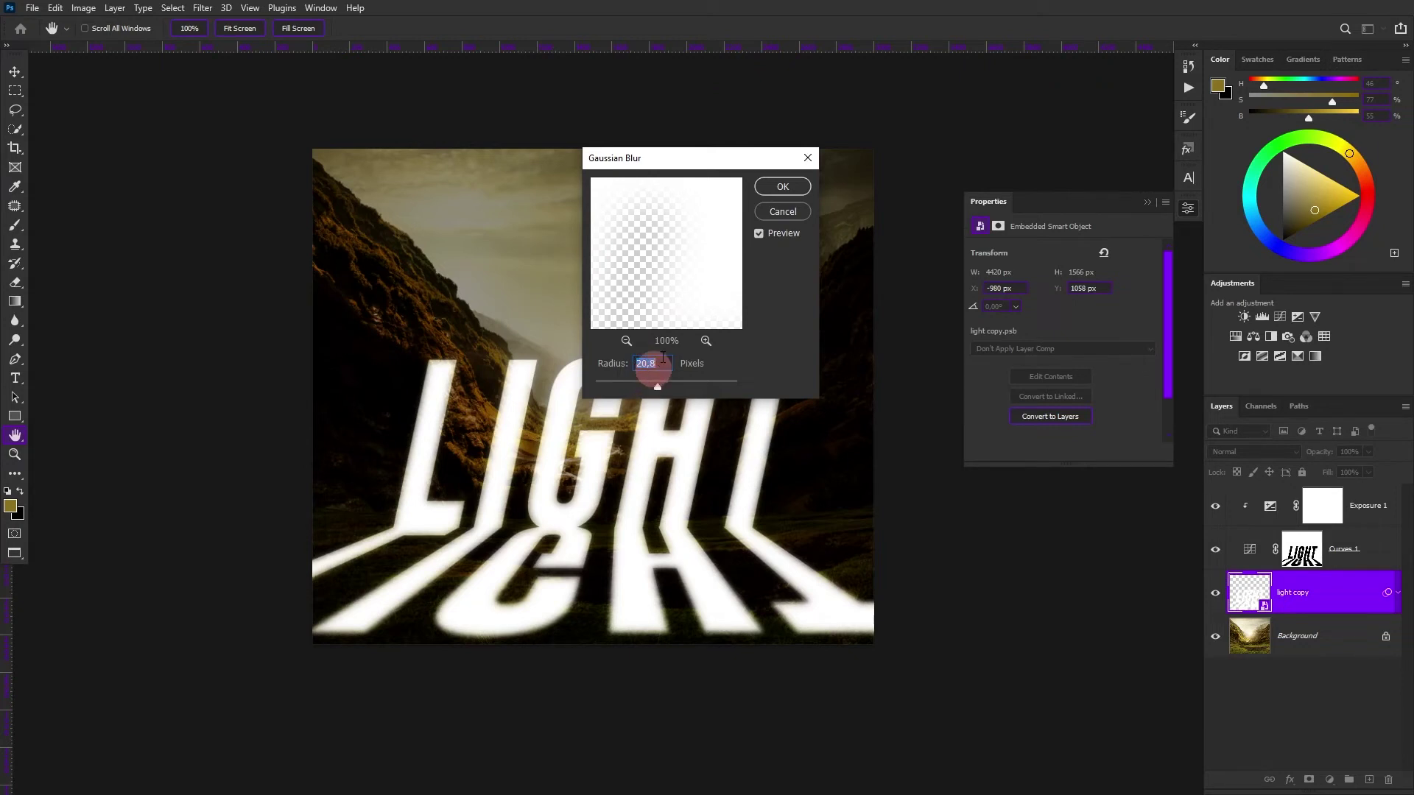
pyautogui.click(802, 197)
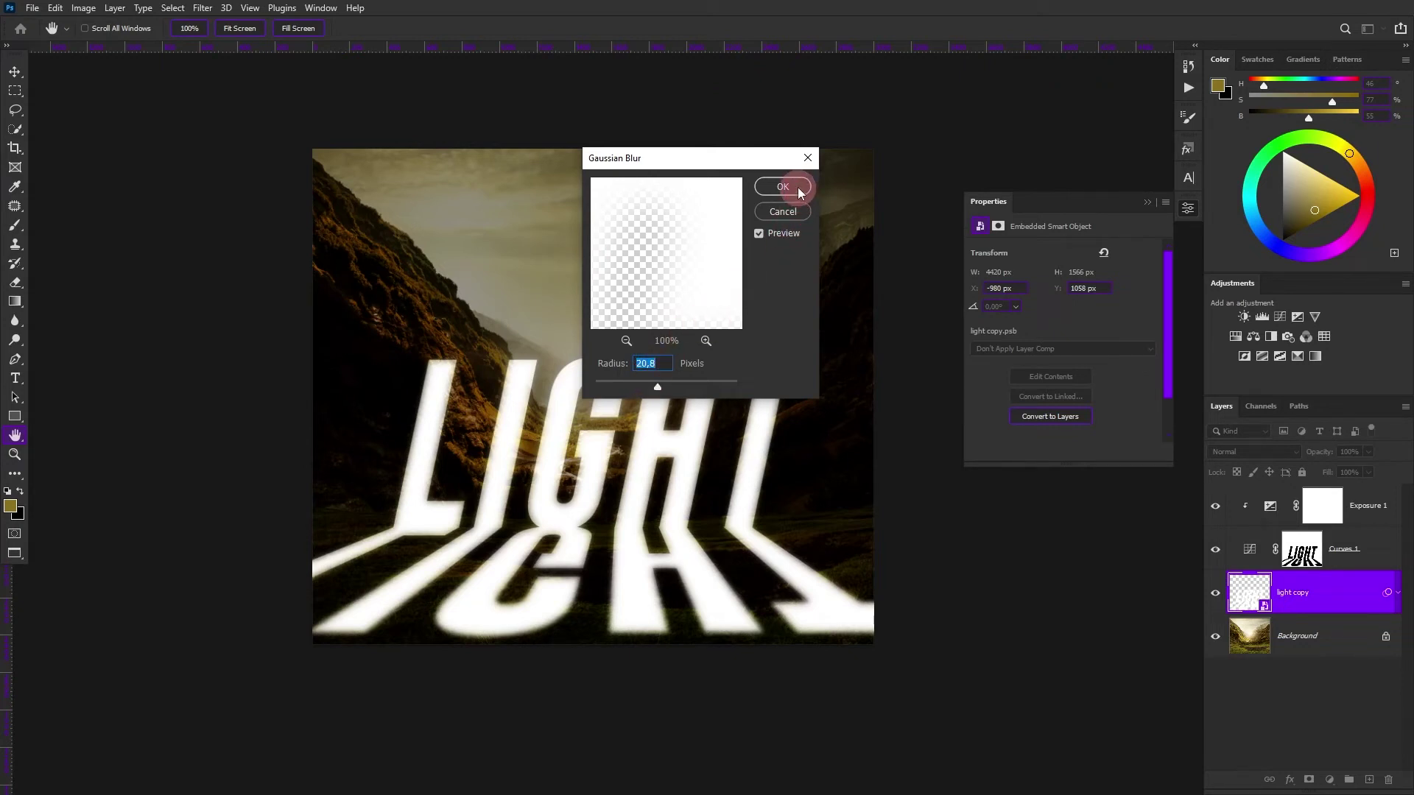
pyautogui.click(782, 187)
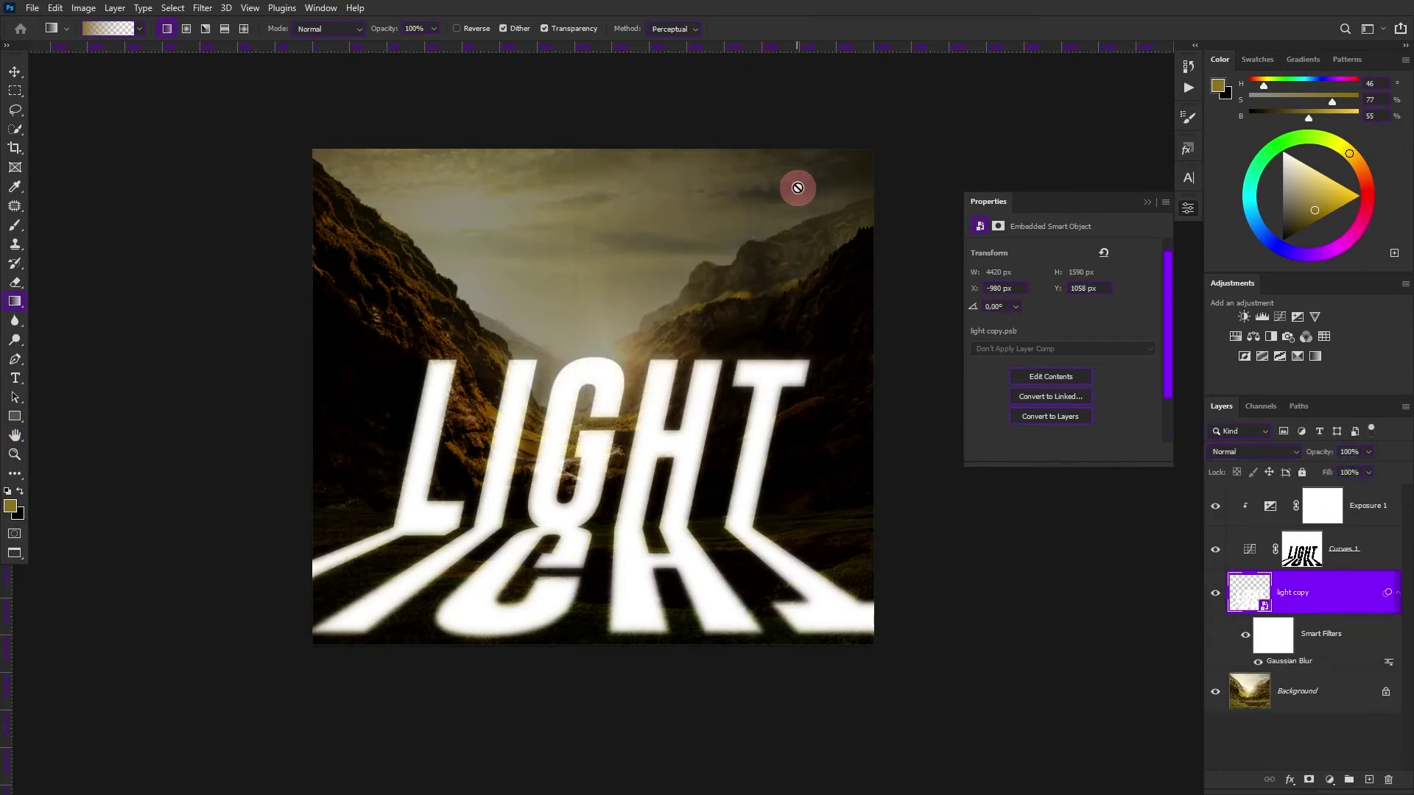
# Step: Set the light copy layer to Soft Light blending at 76% opacity
pyautogui.click(1285, 452)
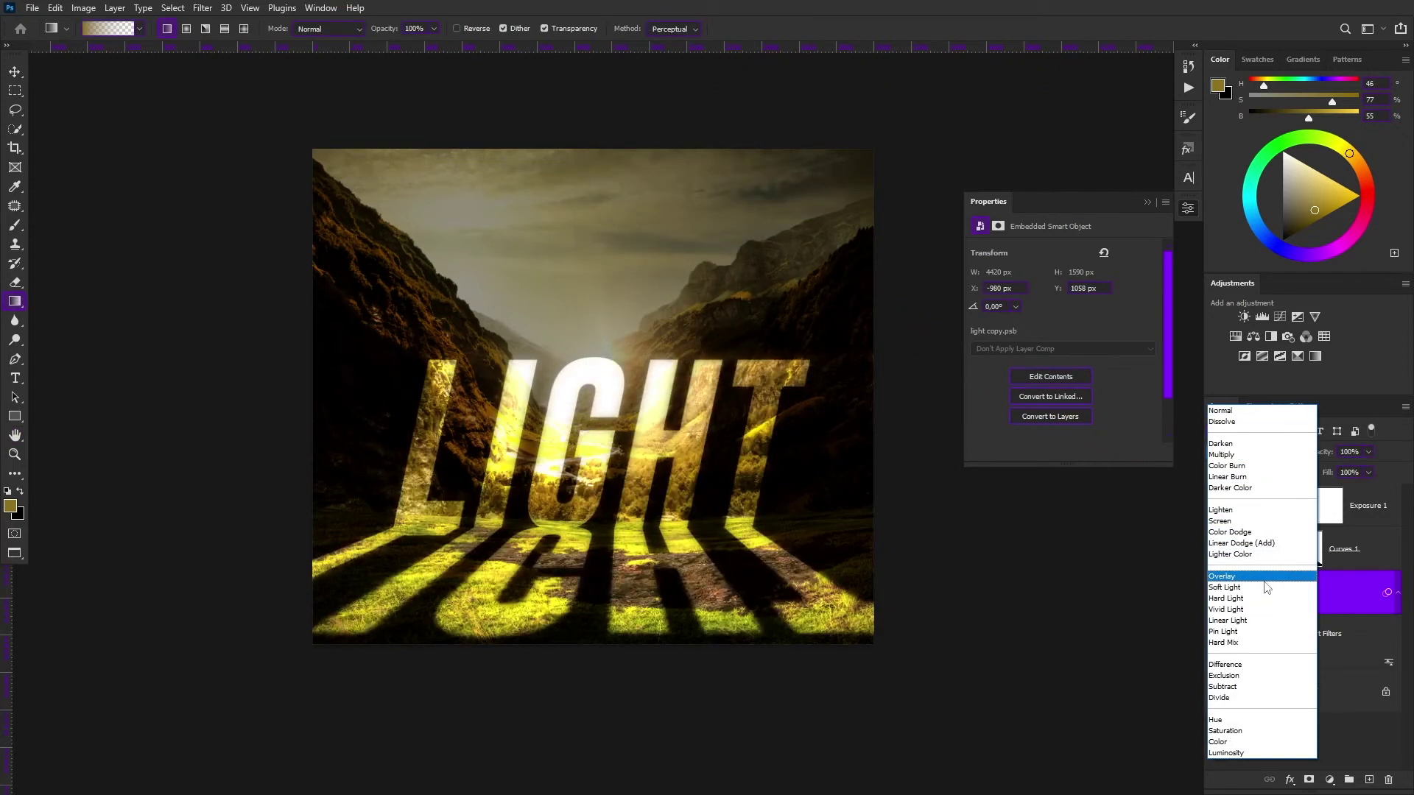
pyautogui.click(1266, 588)
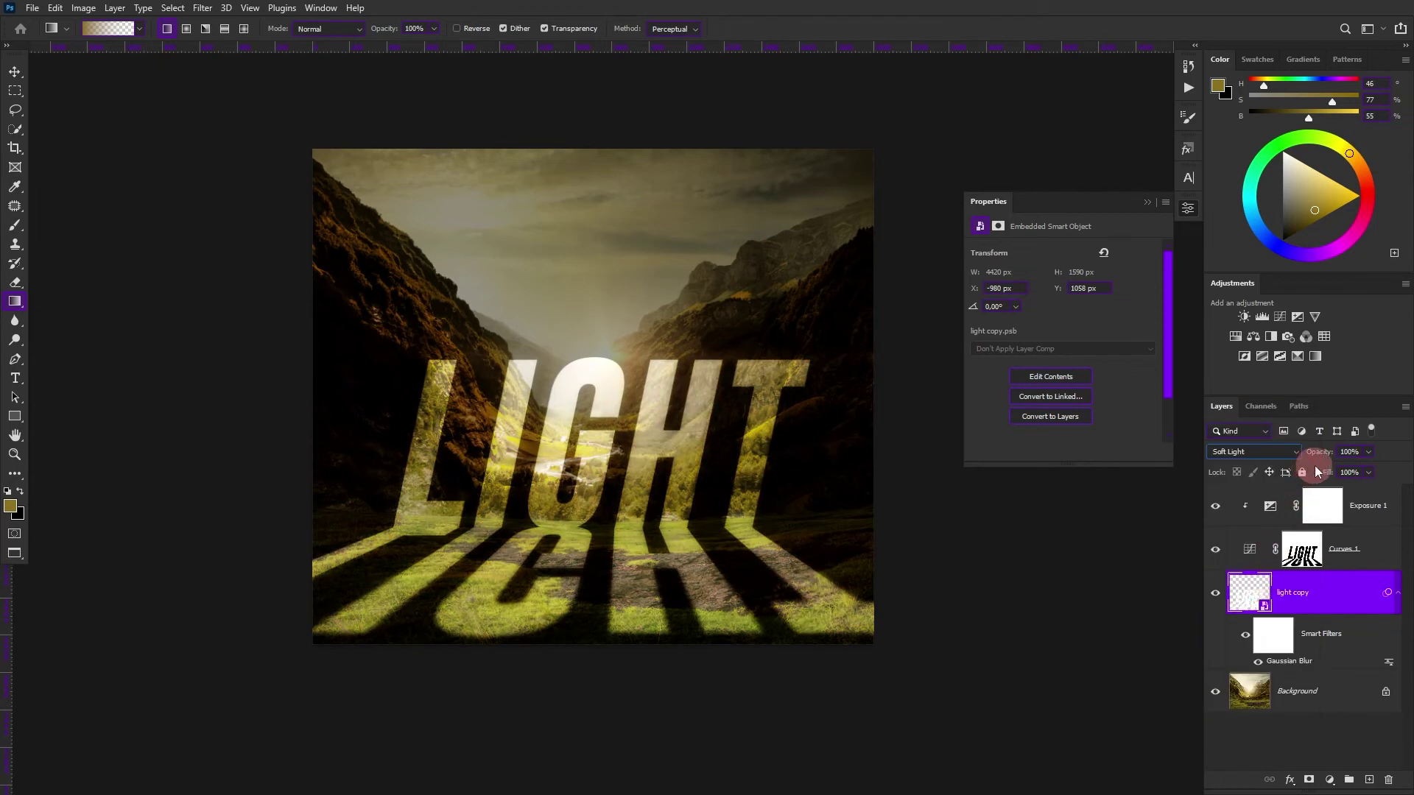
pyautogui.moveTo(1311, 459); pyautogui.dragTo(1314, 458)
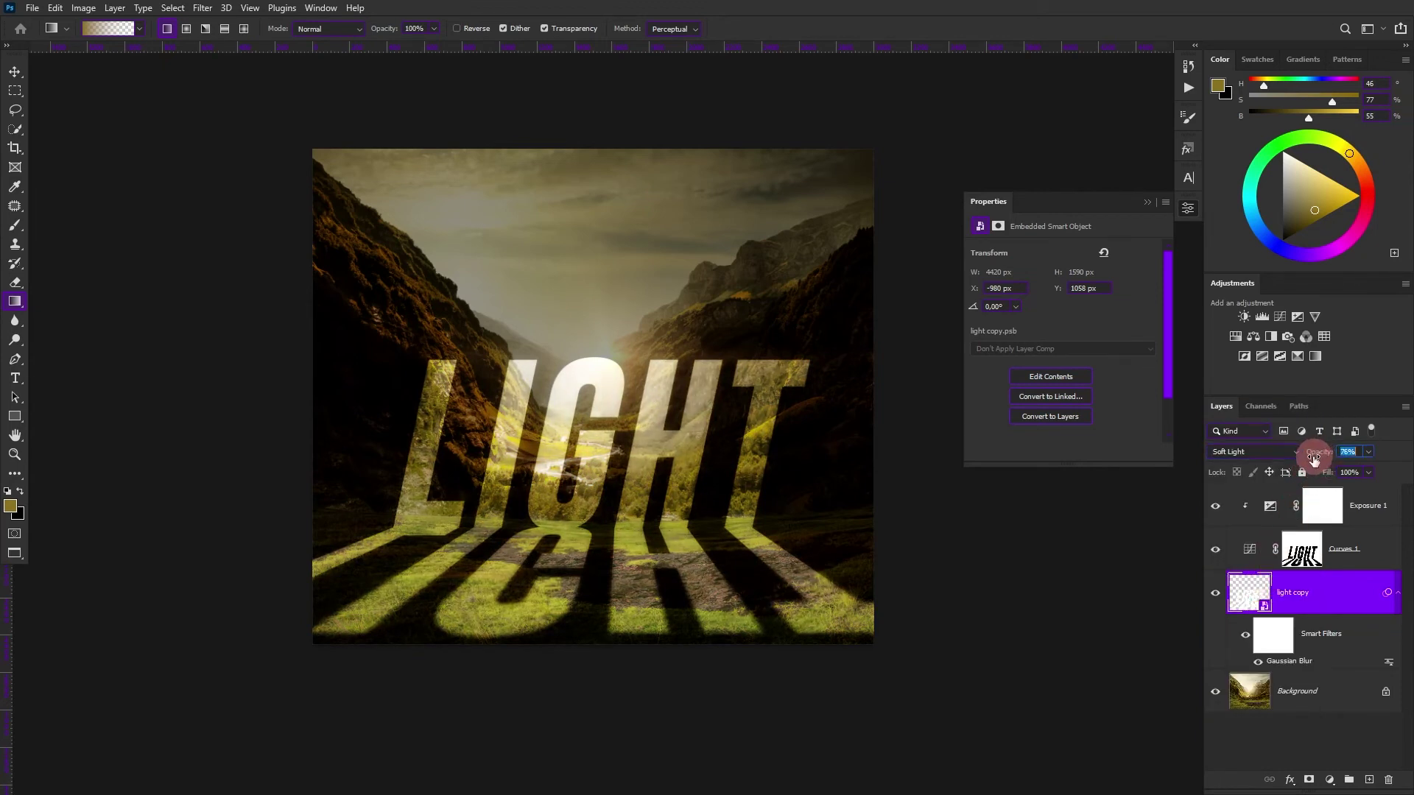
pyautogui.click(991, 351)
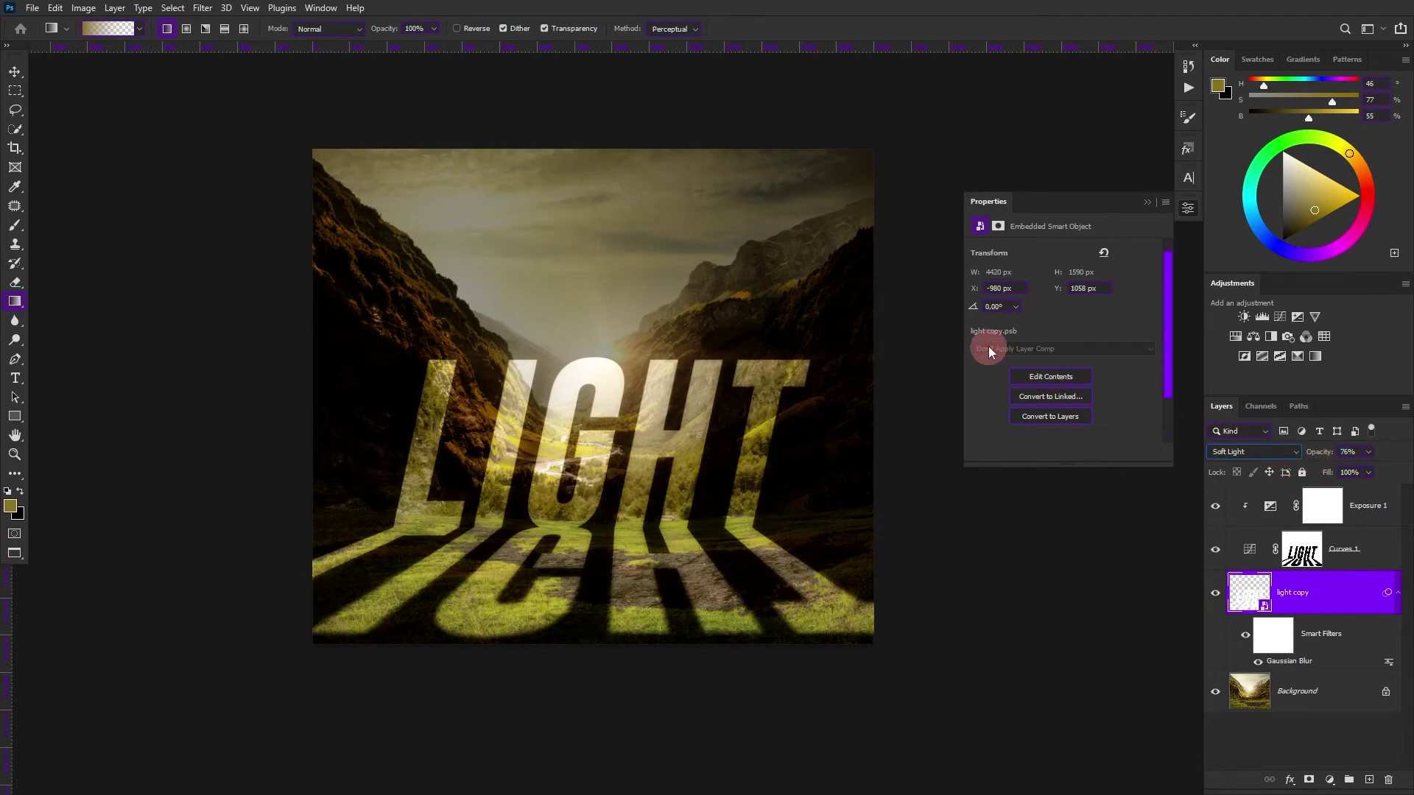